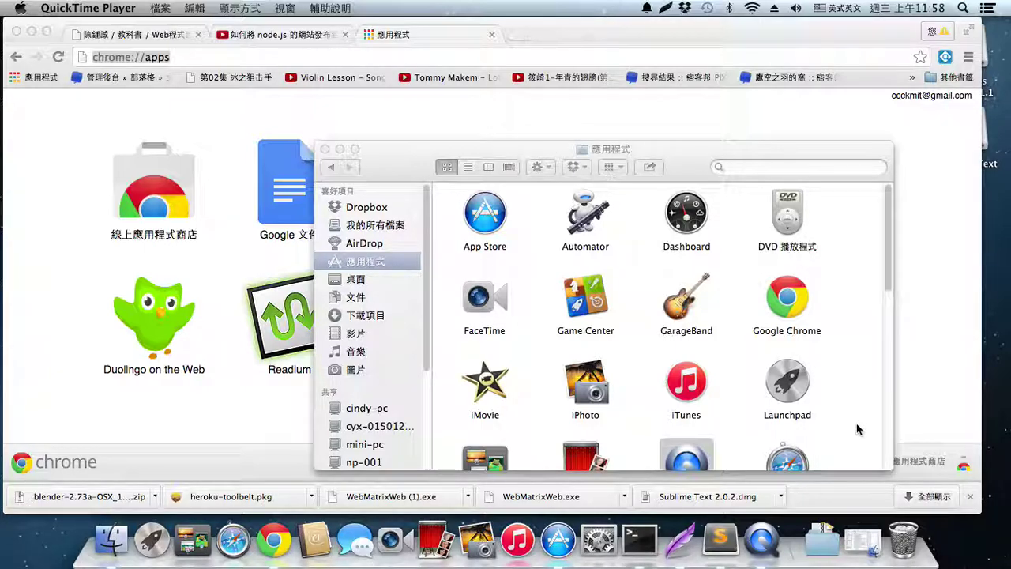
Search Google for 'blender' from the Chrome address bar
left_click(228, 58)
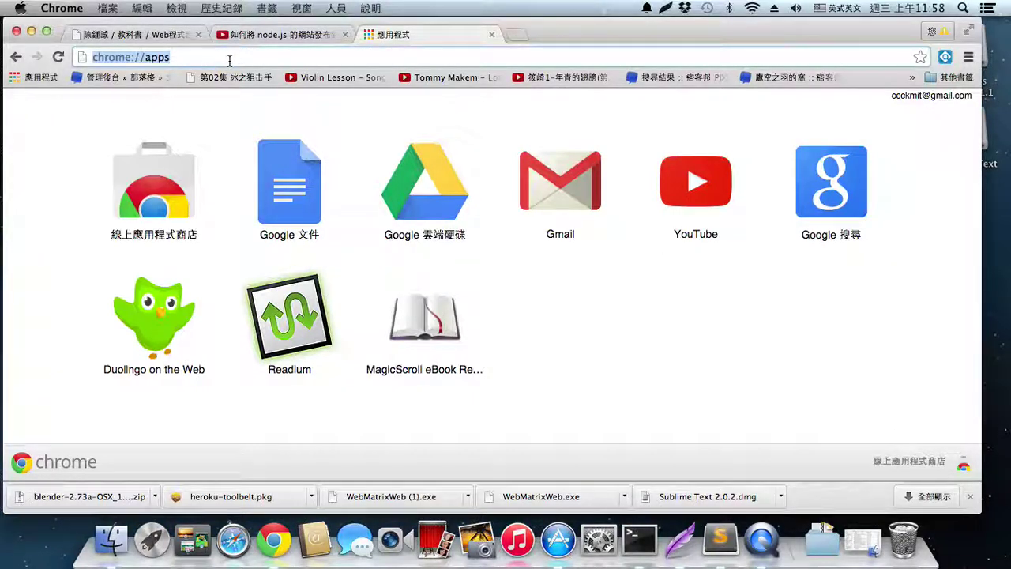
type("blender")
key("Return")
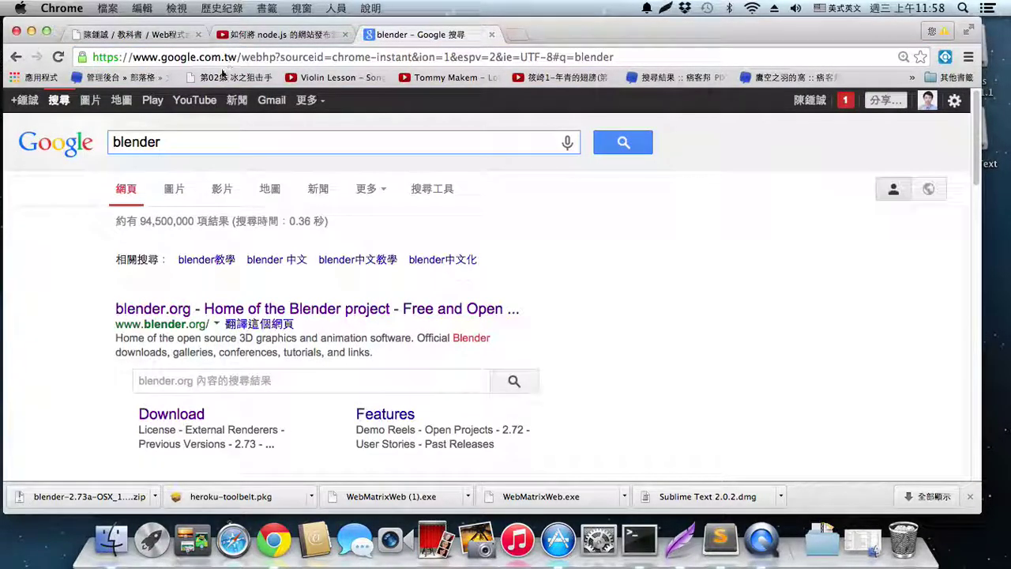
Go from the blender.org result to the Blender 2.73a download page's Mac OSX section
left_click(242, 308)
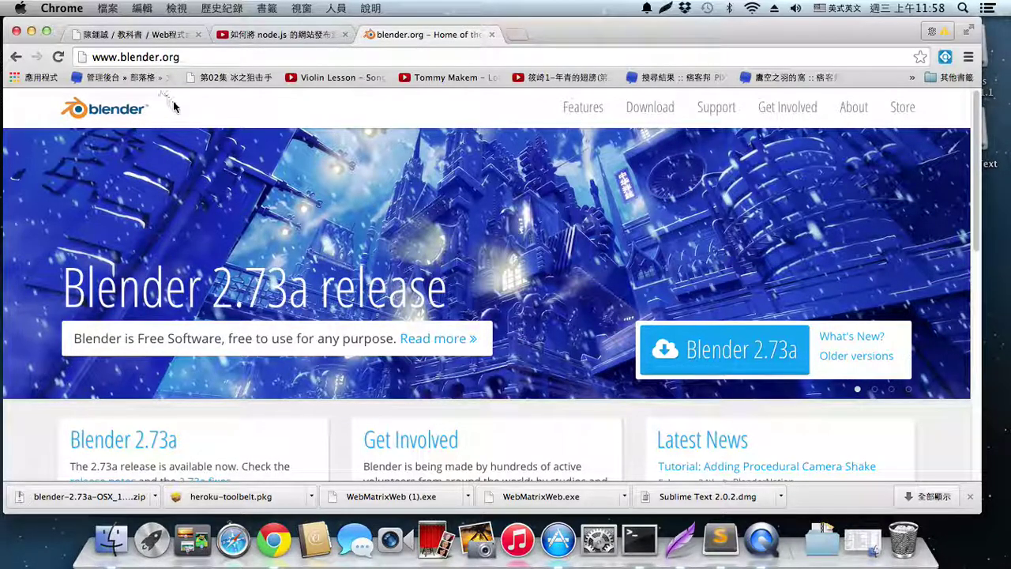
scroll(286, 169, "down", 1)
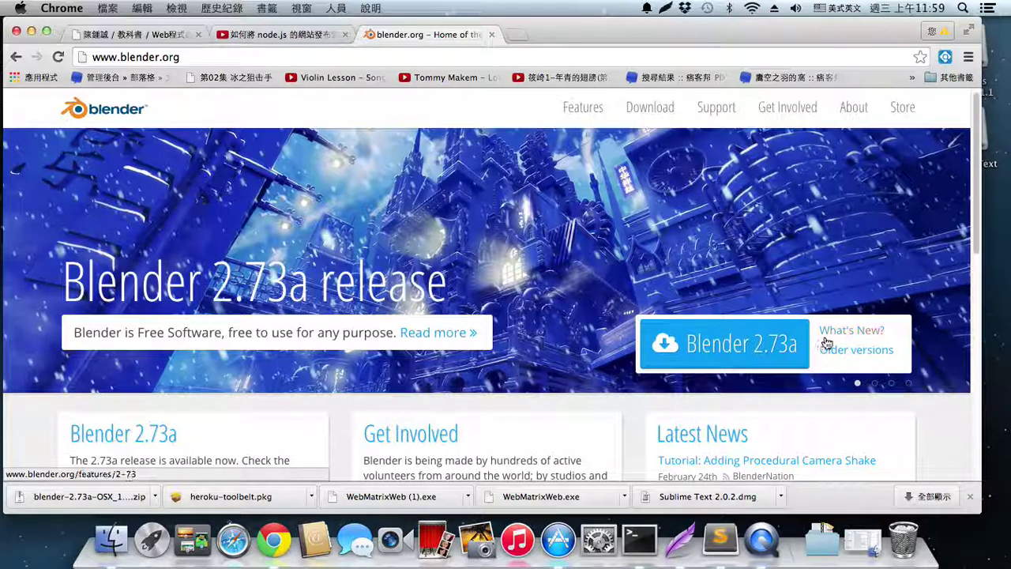
left_click(747, 352)
scroll(576, 384, "down", 5)
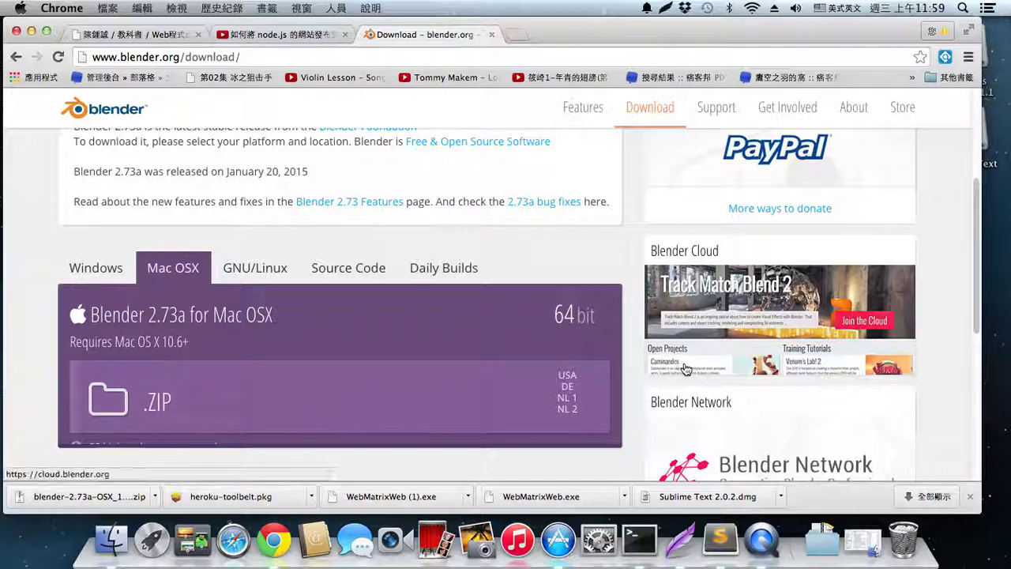
mouse_move(363, 397)
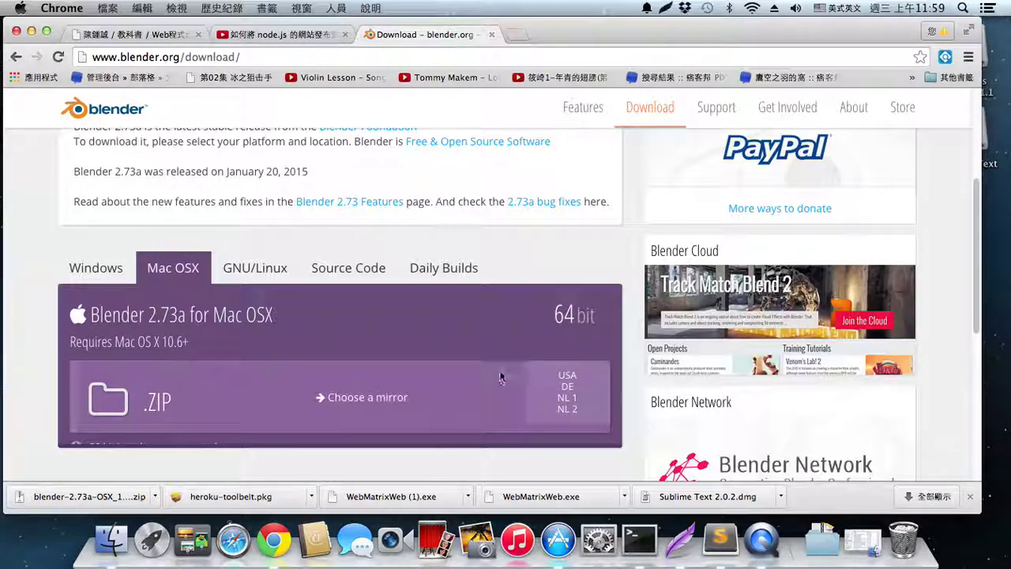
Start the USA-mirror Mac zip download, cancel it as a duplicate, and reveal the earlier zip in Finder
left_click(570, 376)
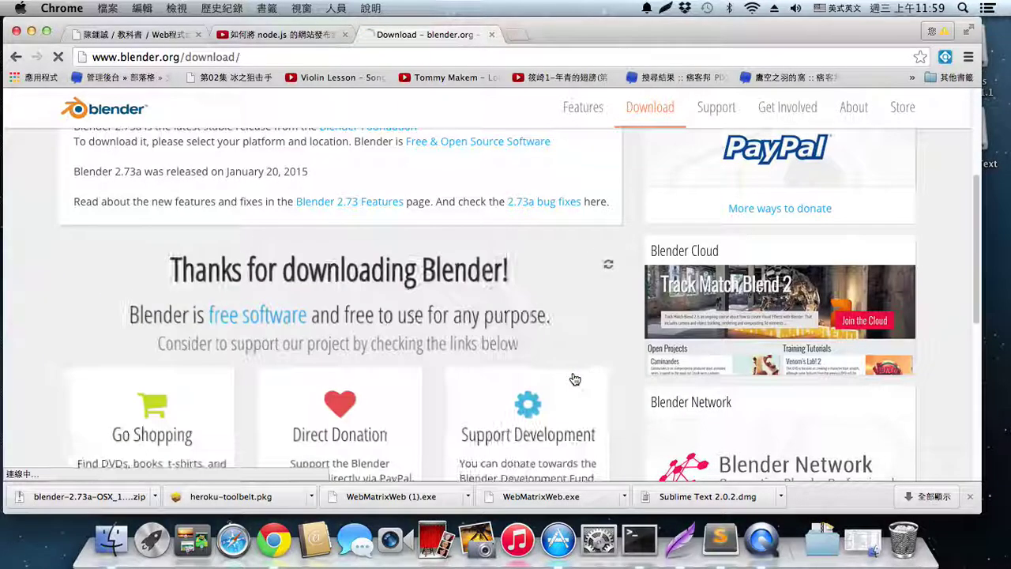
left_click(155, 503)
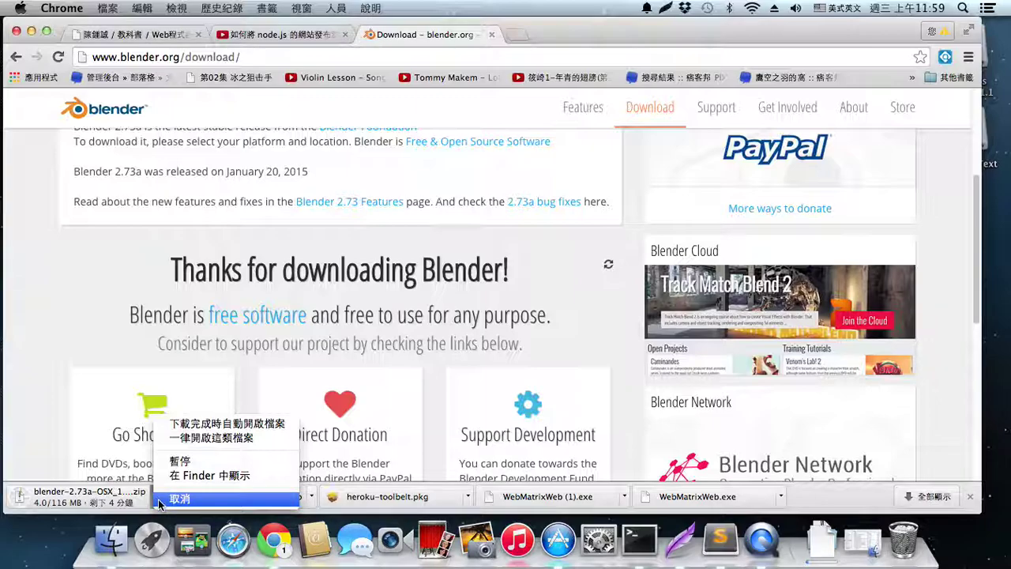
left_click(159, 499)
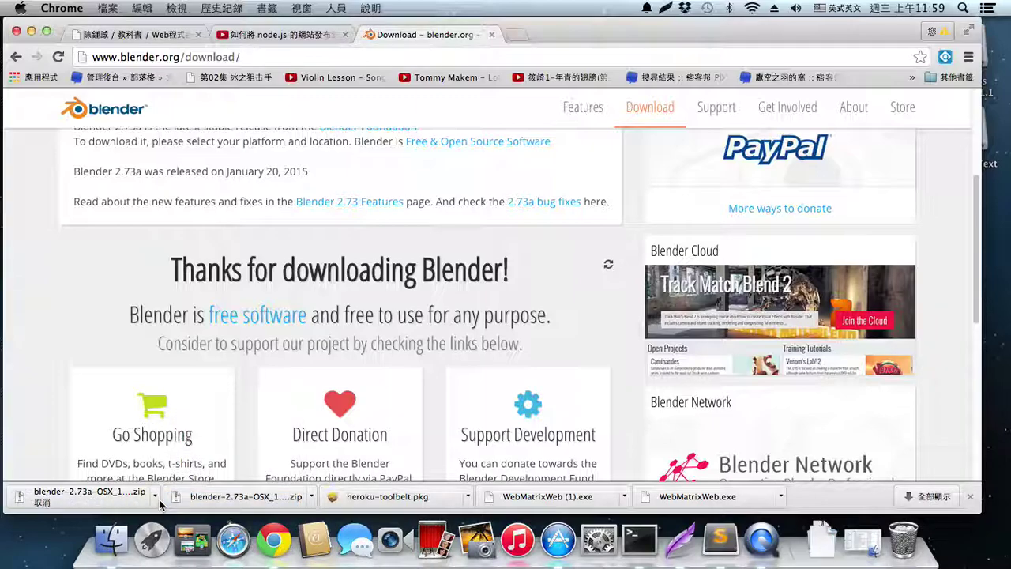
left_click(313, 498)
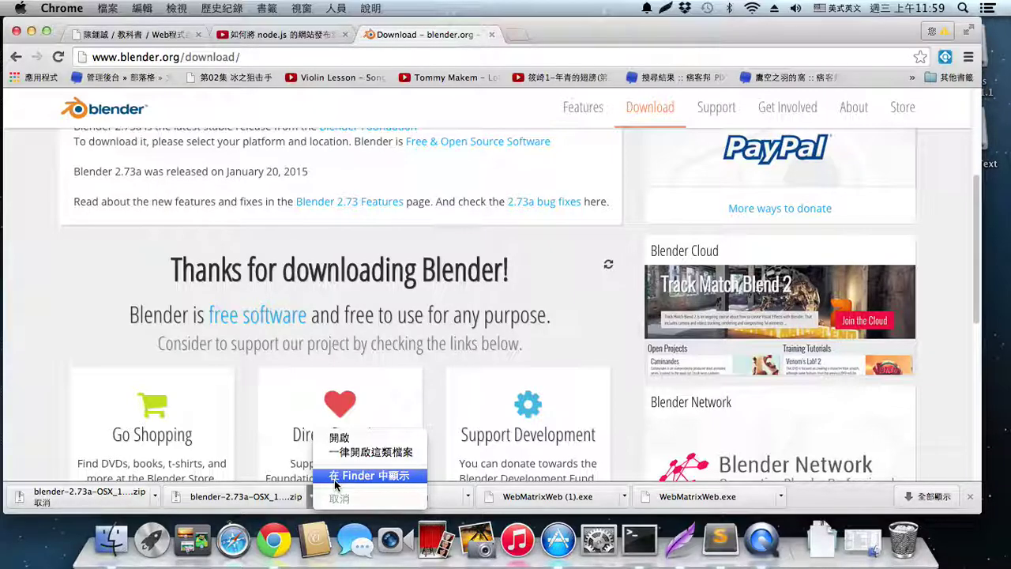
left_click(335, 480)
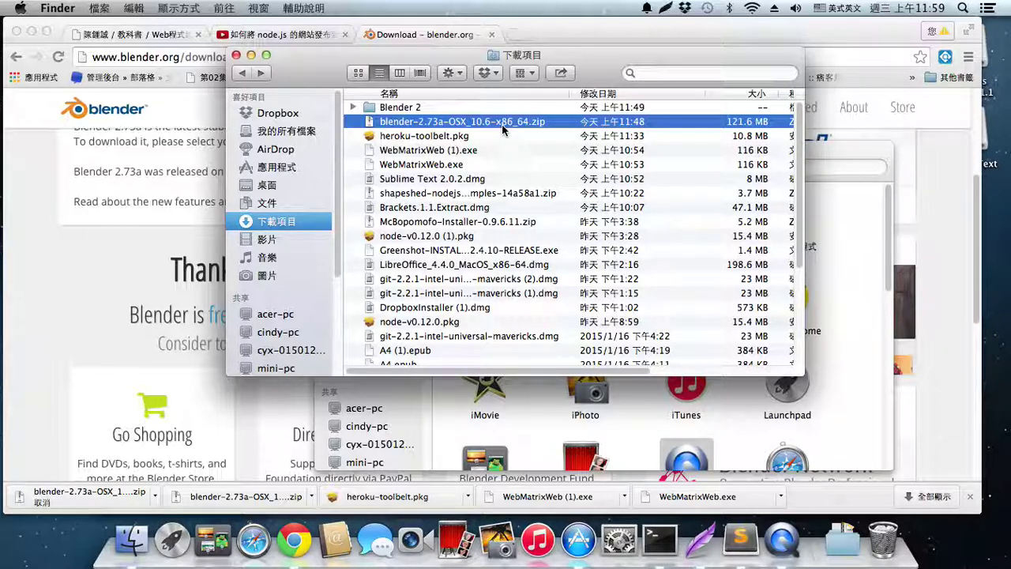
Extract blender-2.73a-OSX_10.6-x86_64.zip and copy the resulting Blender folder
double_click(513, 128)
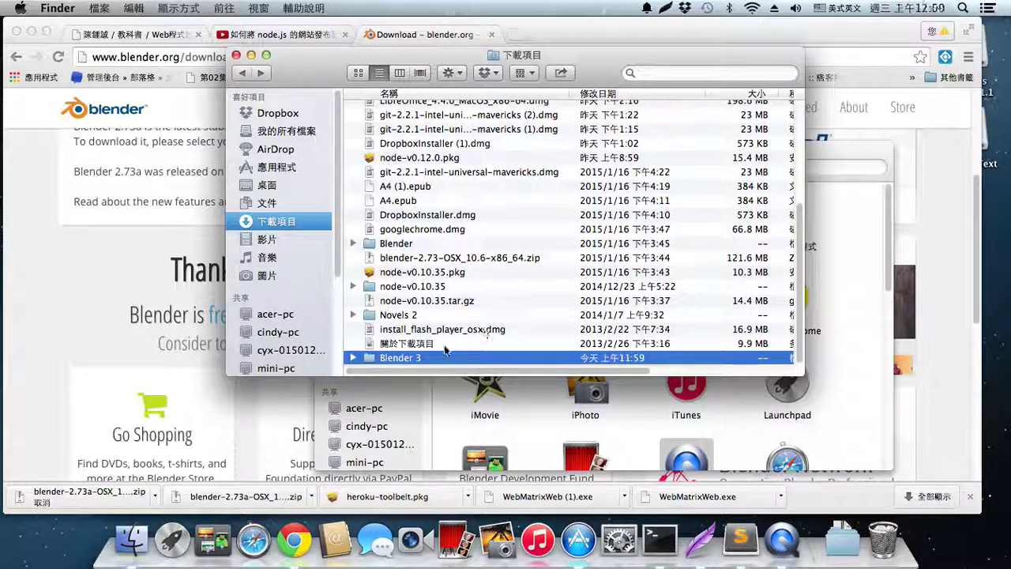
left_click(398, 247)
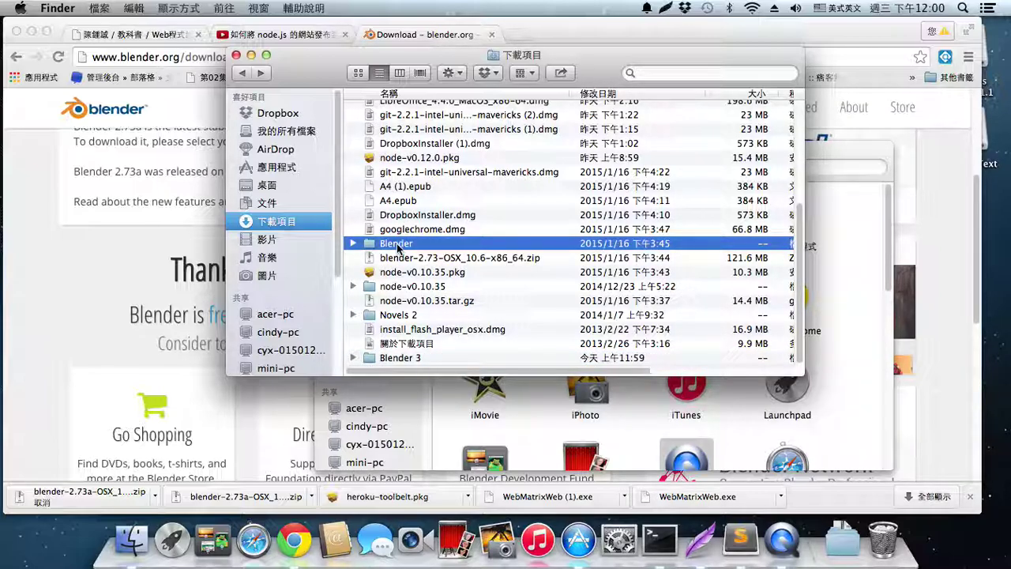
left_click(410, 357)
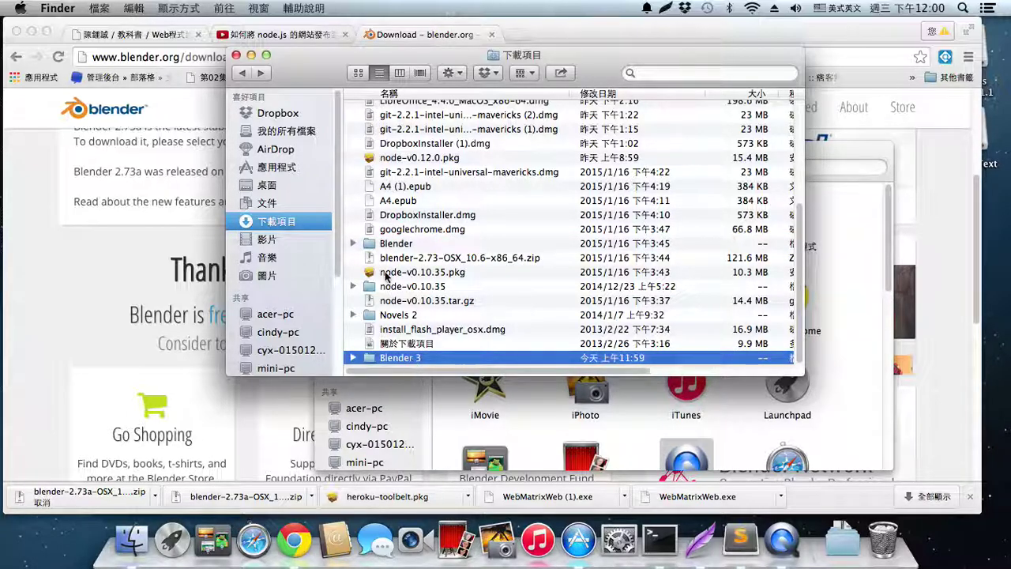
left_click(399, 245)
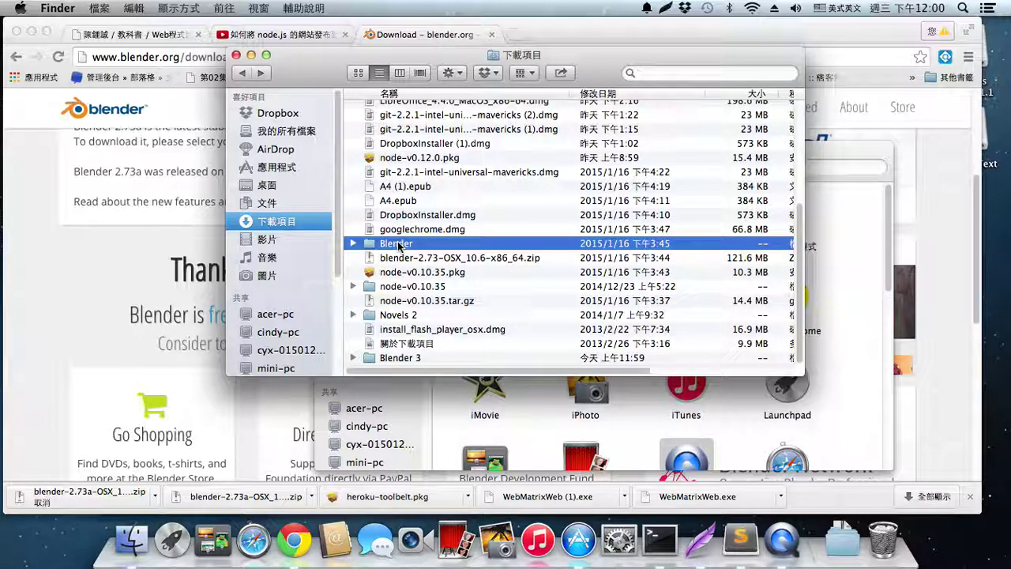
right_click(399, 245)
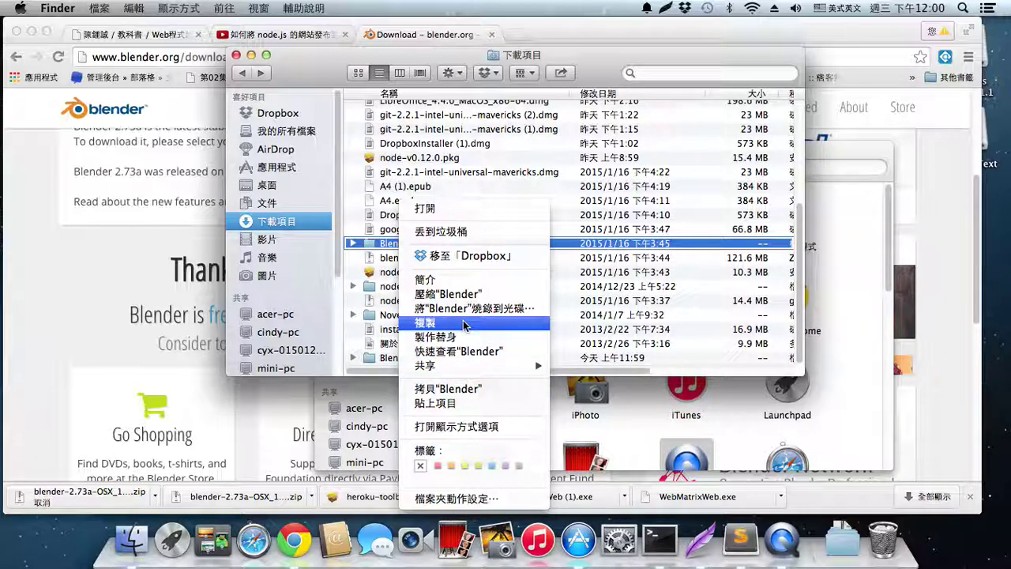
left_click(475, 391)
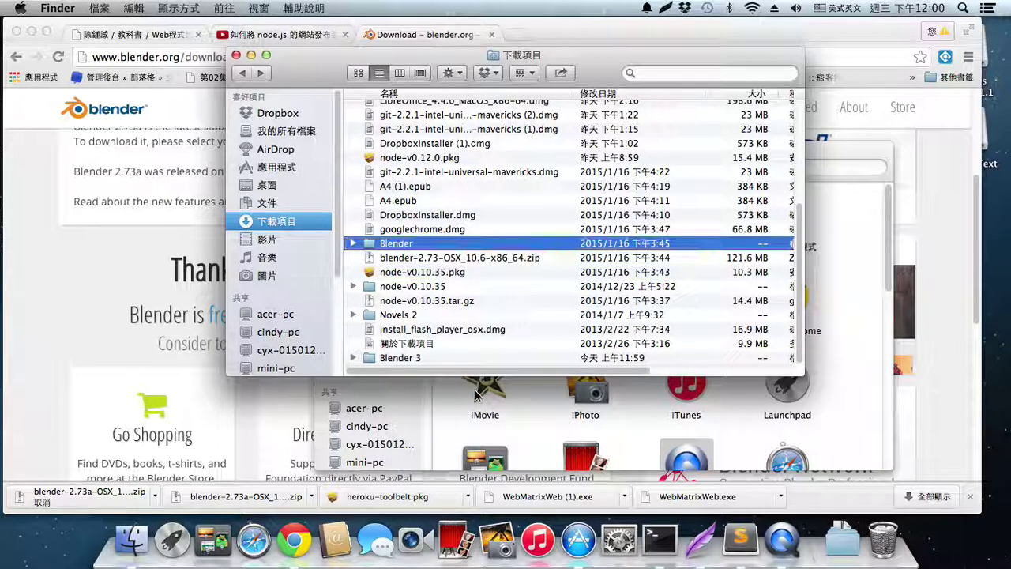
Paste the Blender folder onto the Desktop and launch the blender app inside it
left_click(273, 188)
right_click(421, 126)
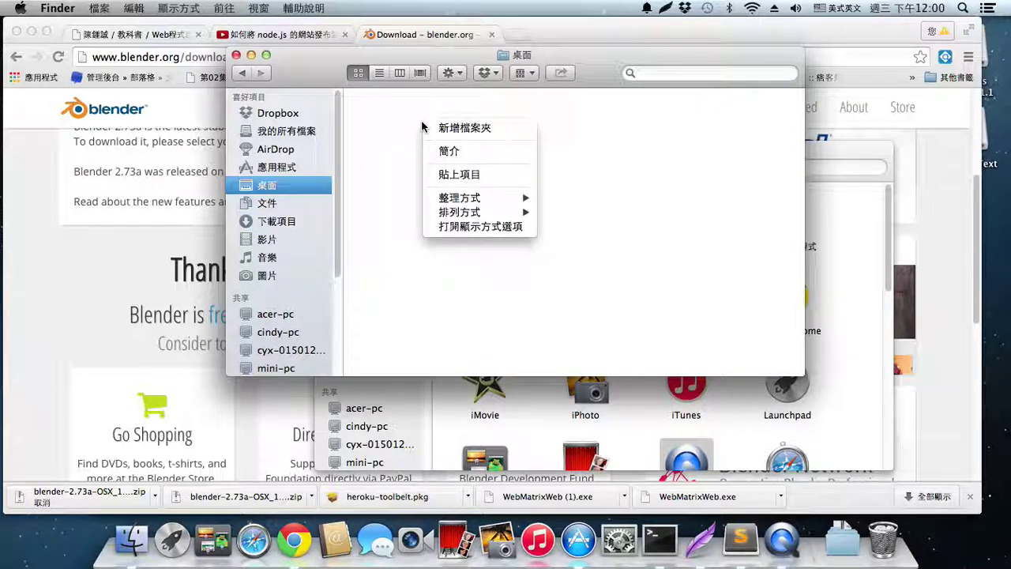
left_click(463, 177)
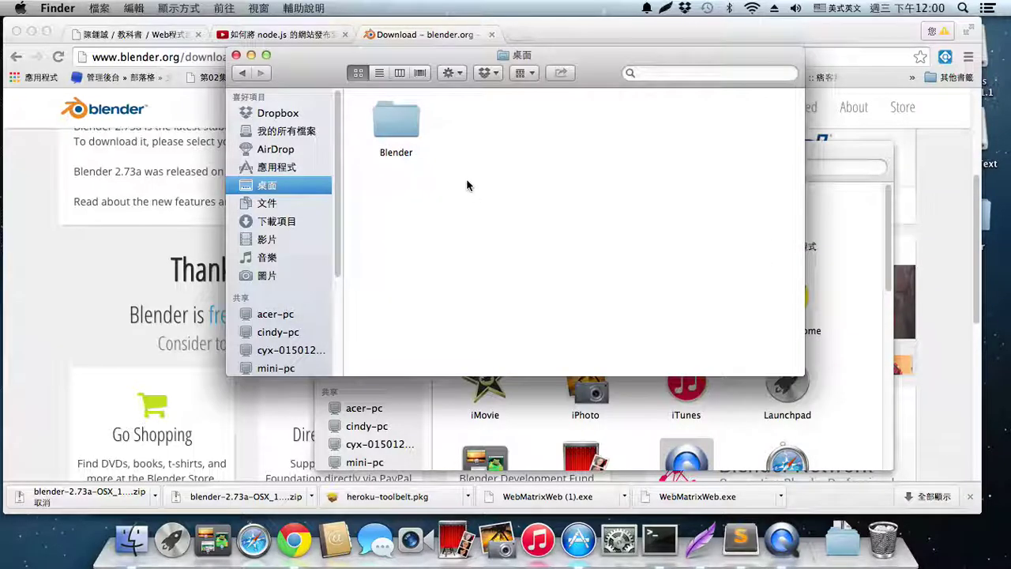
double_click(408, 135)
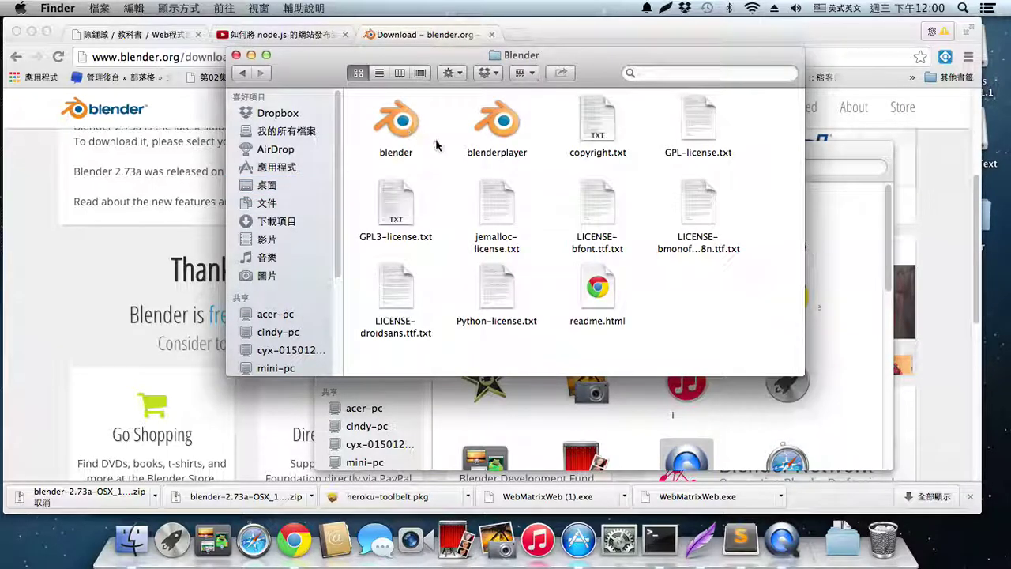
double_click(404, 136)
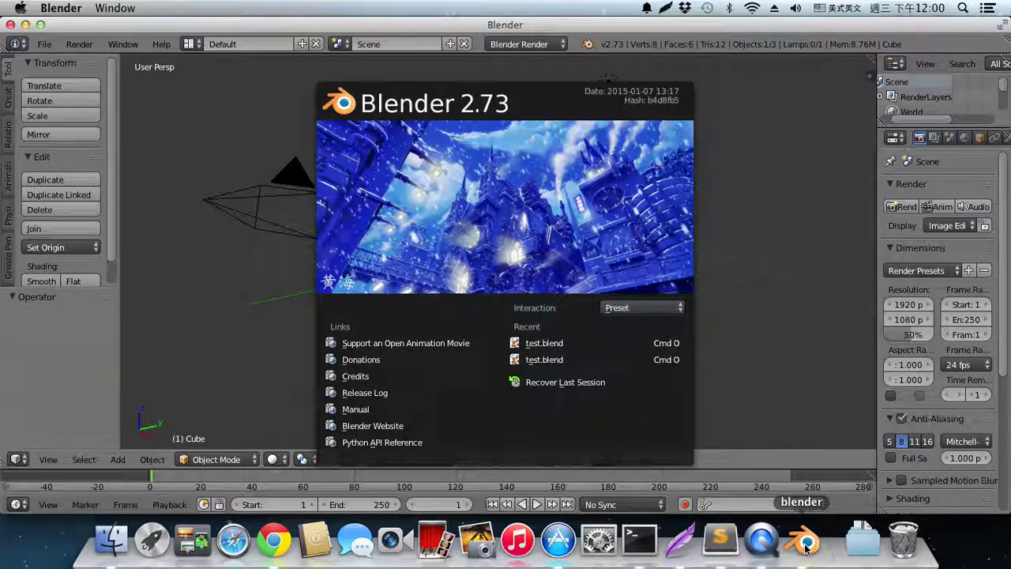
Keep Blender in the Dock, then dismiss the Blender 2.73 splash screen
right_click(806, 543)
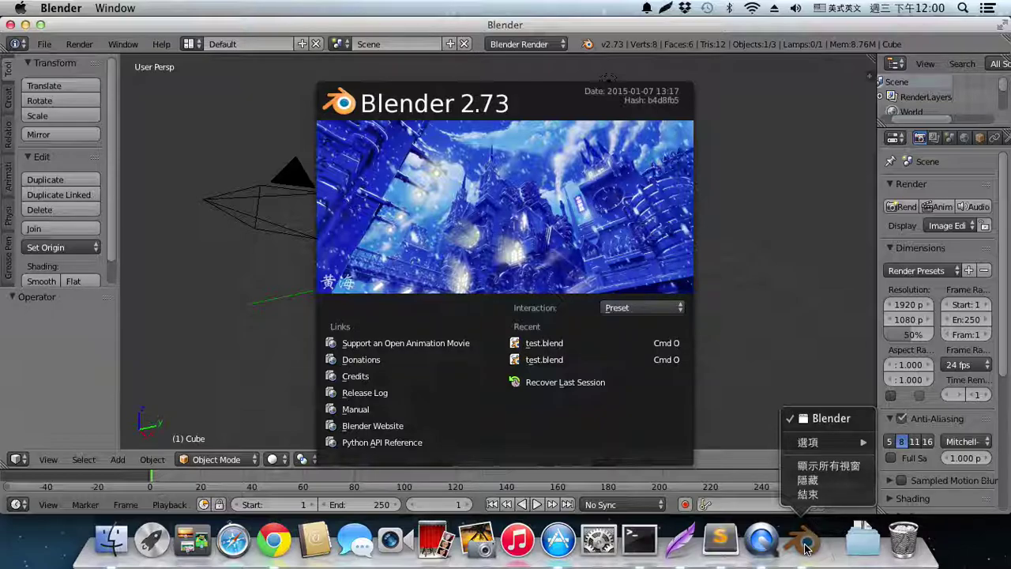
left_click(852, 406)
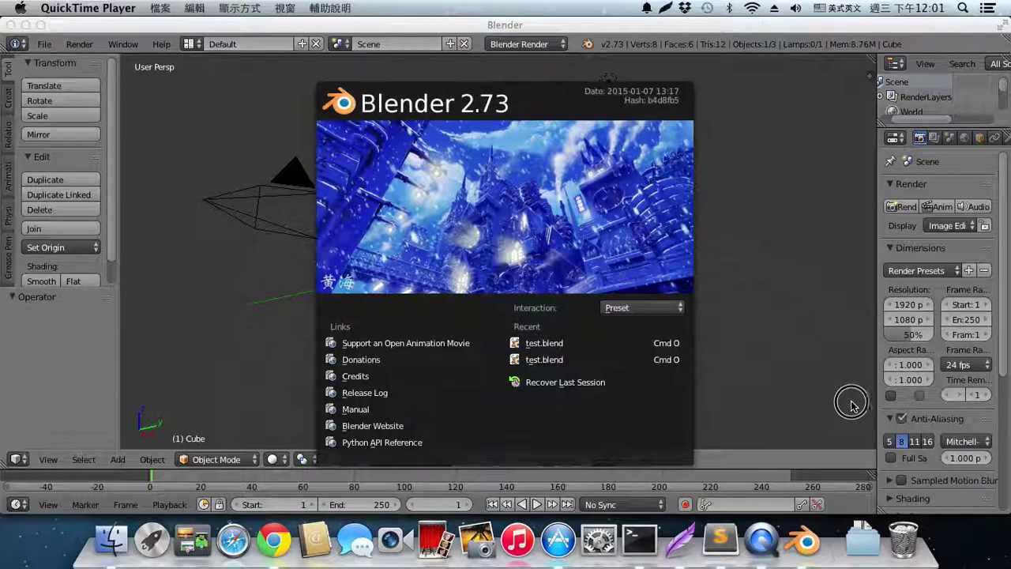
right_click(807, 545)
mouse_move(826, 443)
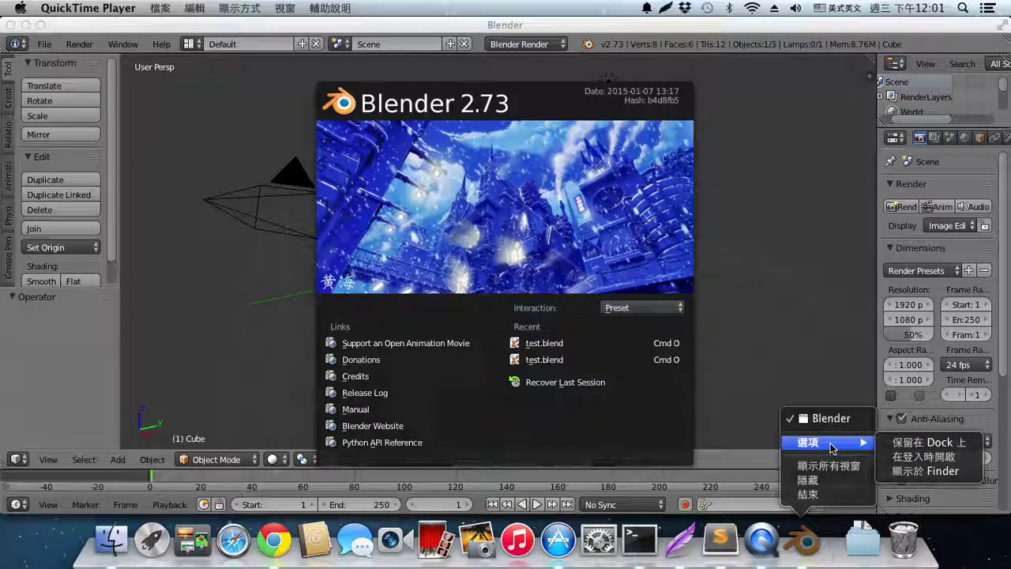
left_click(861, 361)
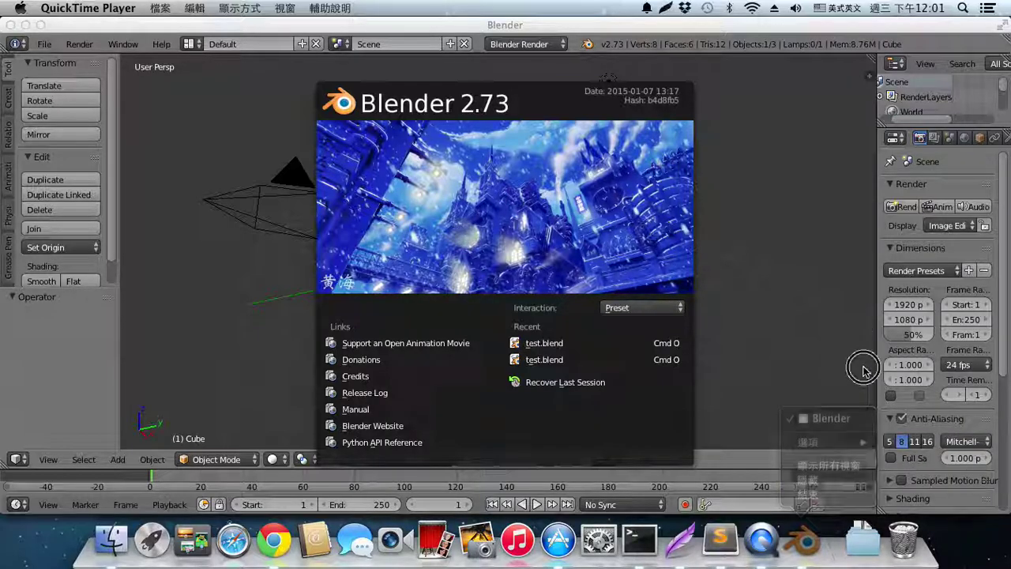
right_click(809, 543)
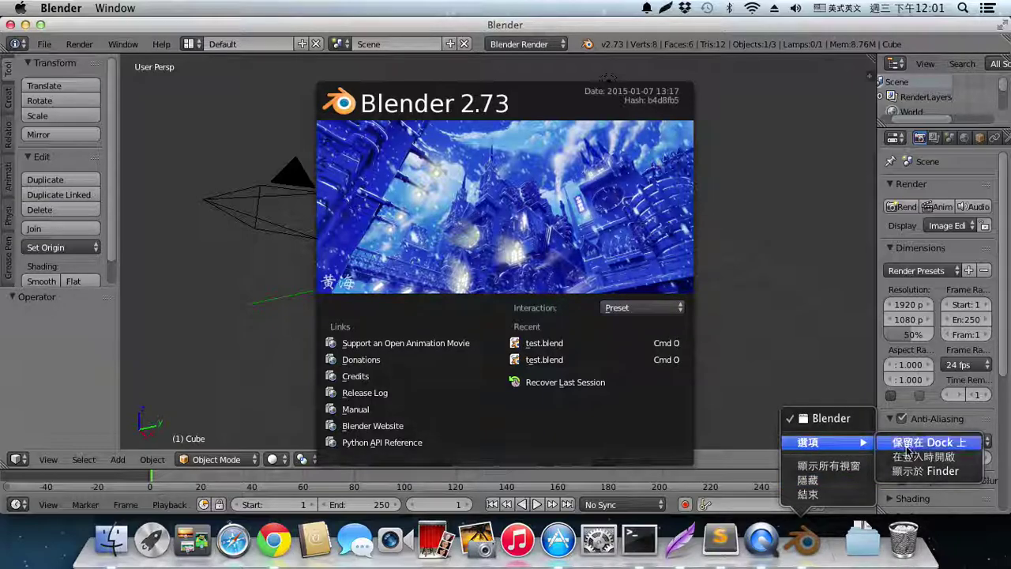
left_click(916, 443)
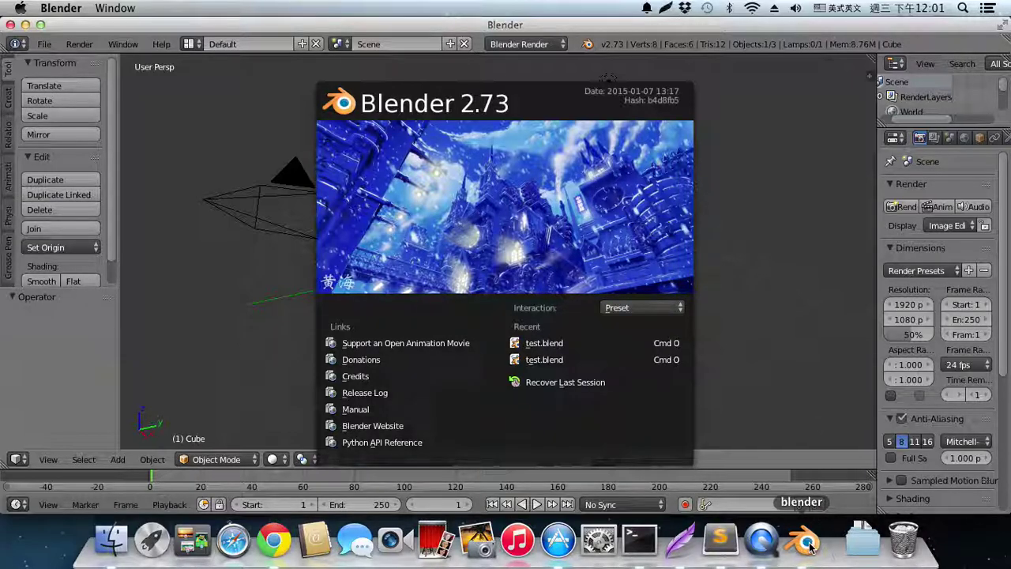
left_click(740, 369)
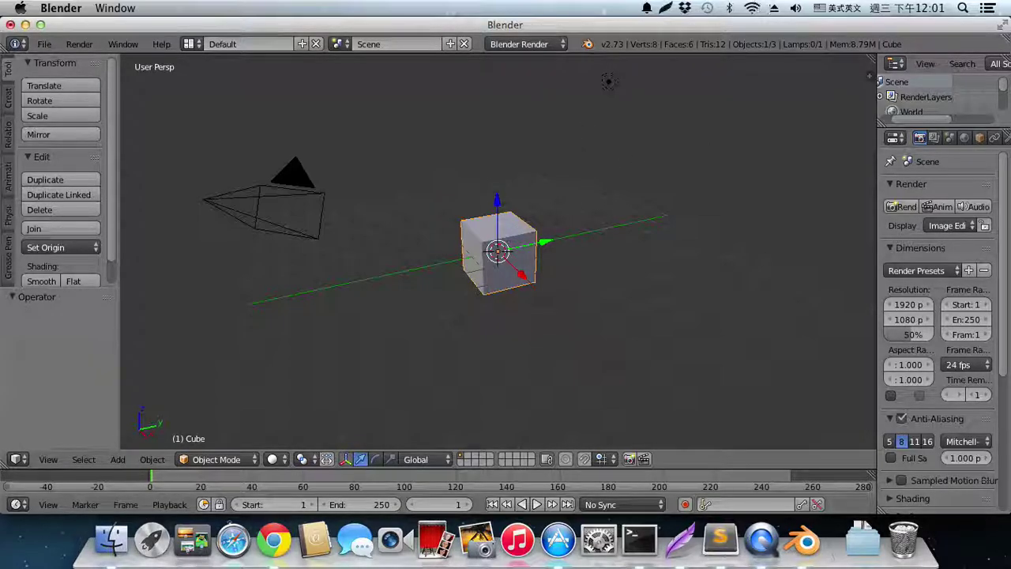
left_click(841, 8)
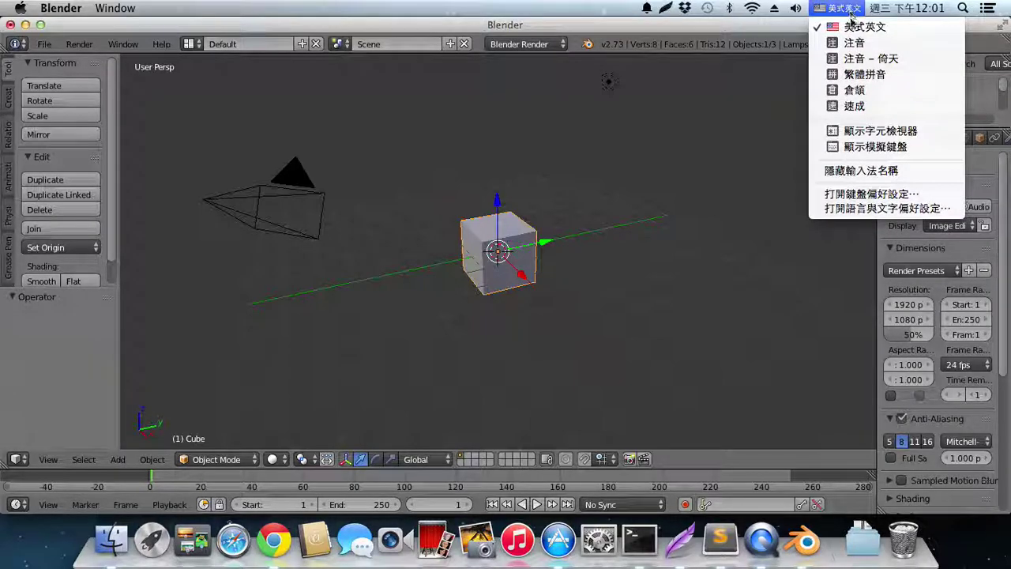
left_click(859, 52)
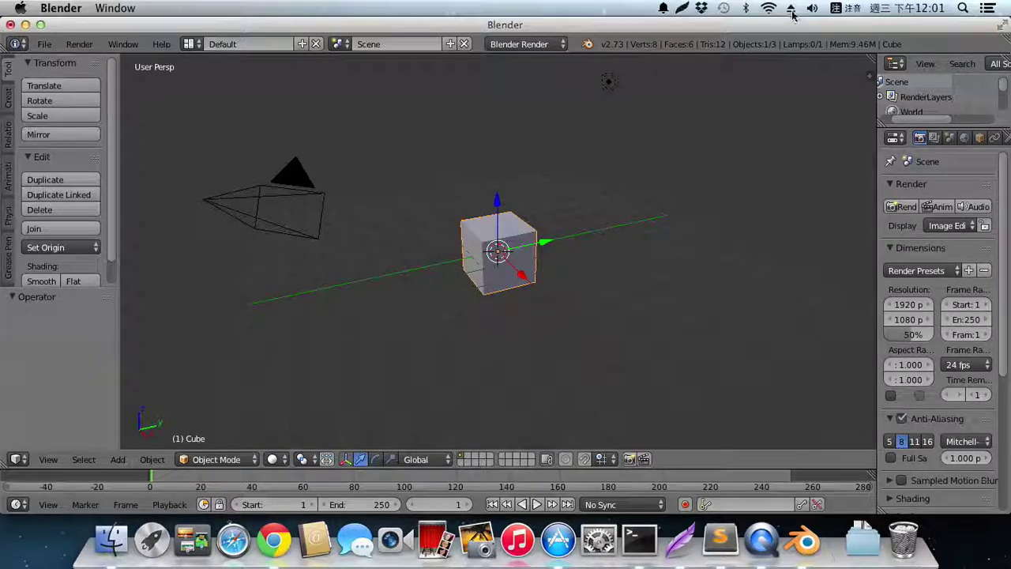
left_click(836, 10)
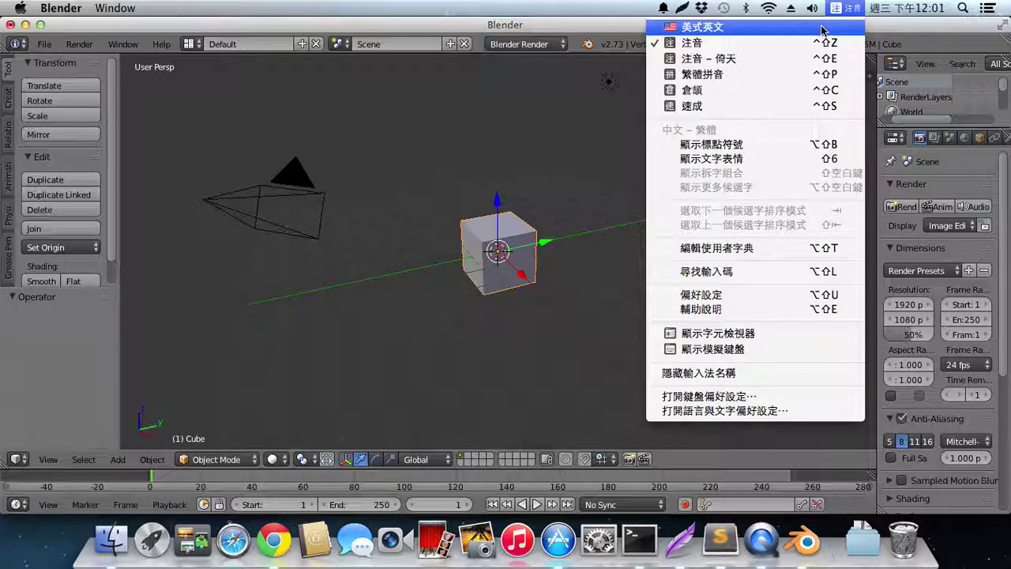
left_click(822, 27)
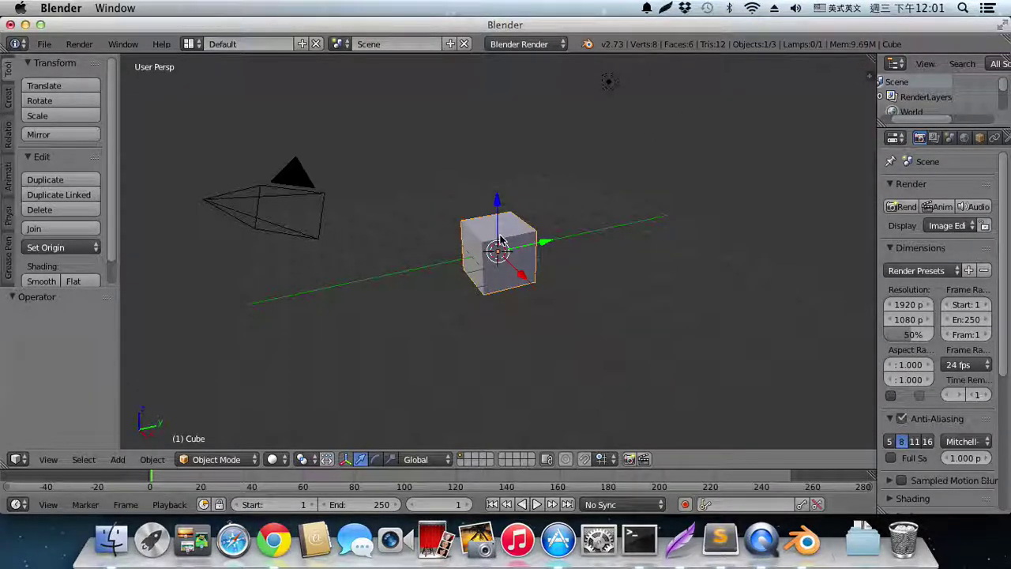
Move the cube up and to the right, away from the origin
key("g")
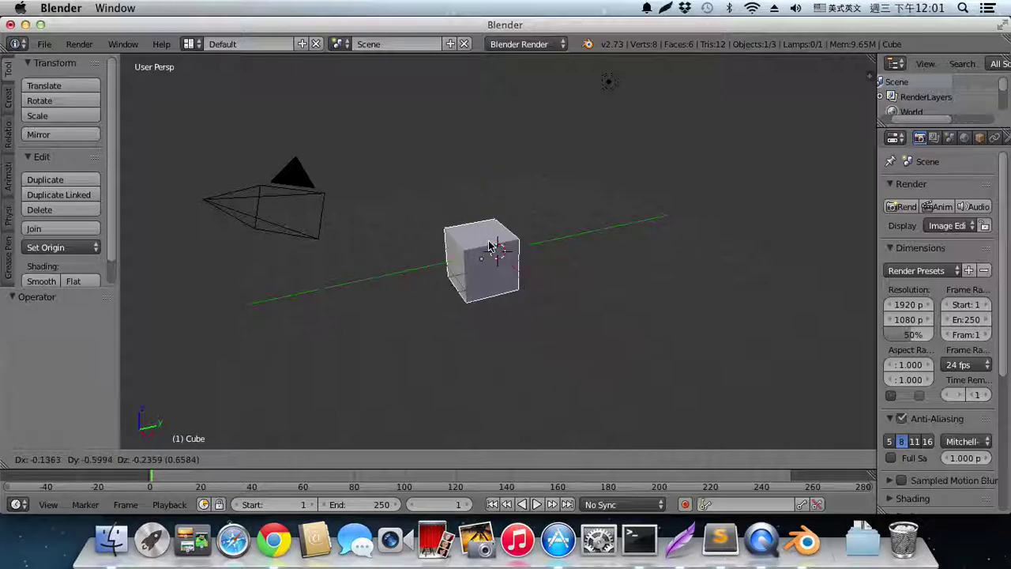
left_click(503, 239)
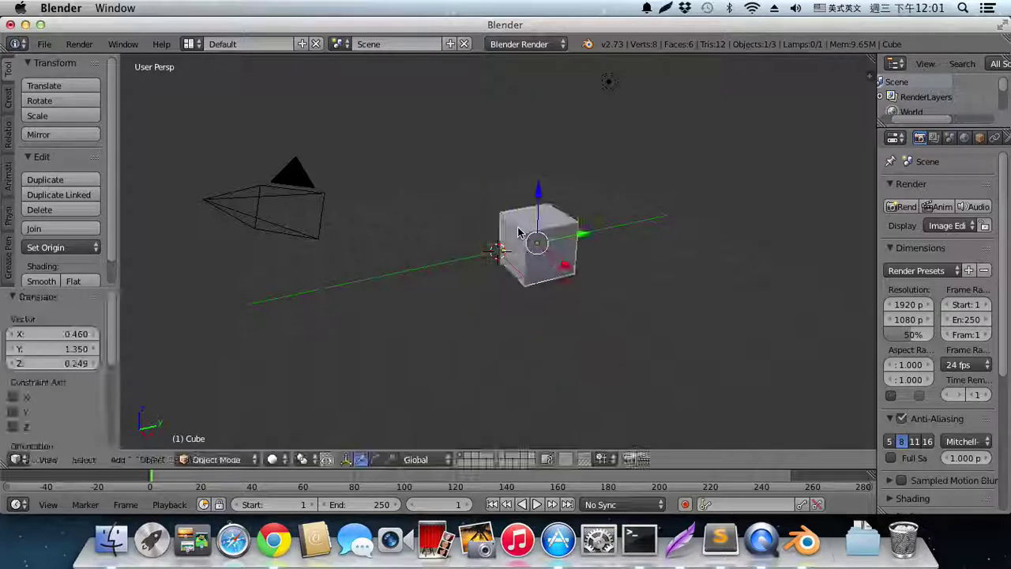
key("g")
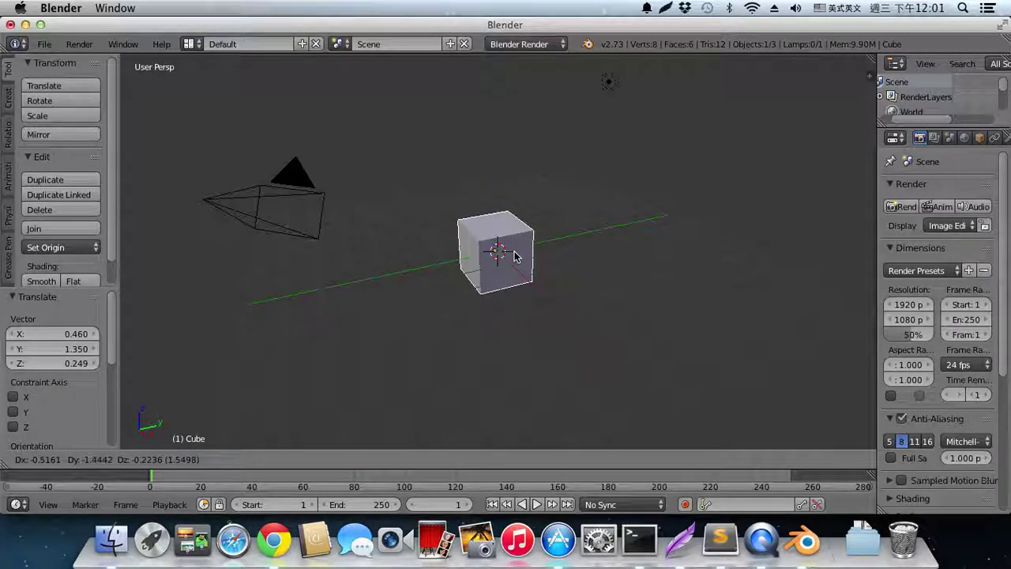
left_click(515, 254)
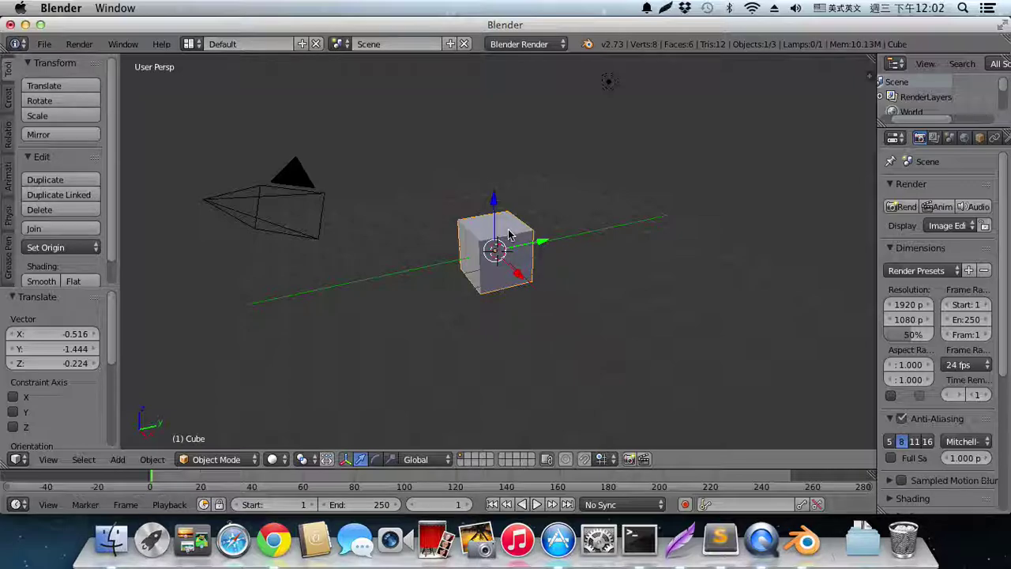
key("g")
left_click(690, 181)
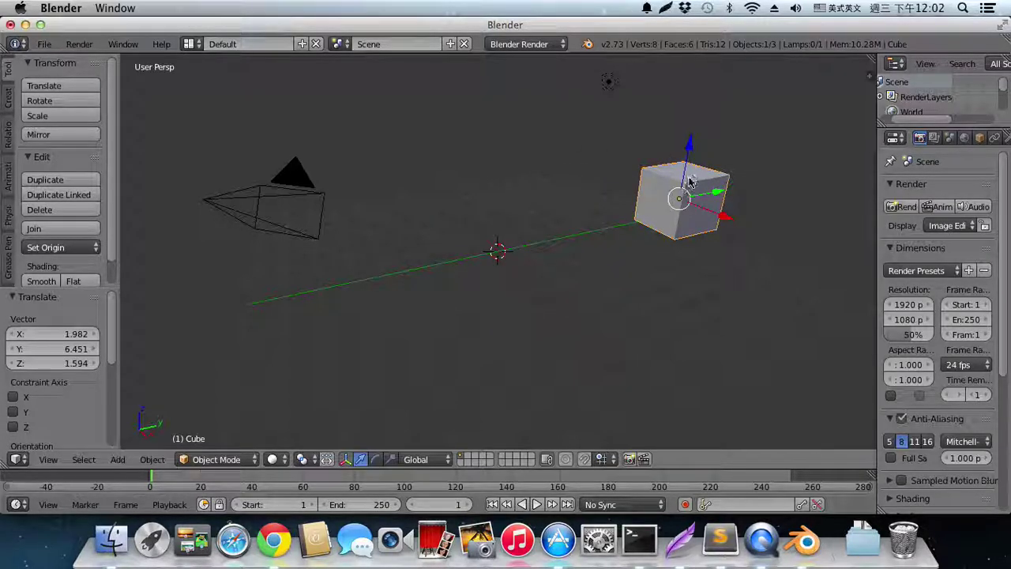
In Edit Mode, pull one corner vertex up-right to distort the cube
key("Tab")
right_click(691, 178)
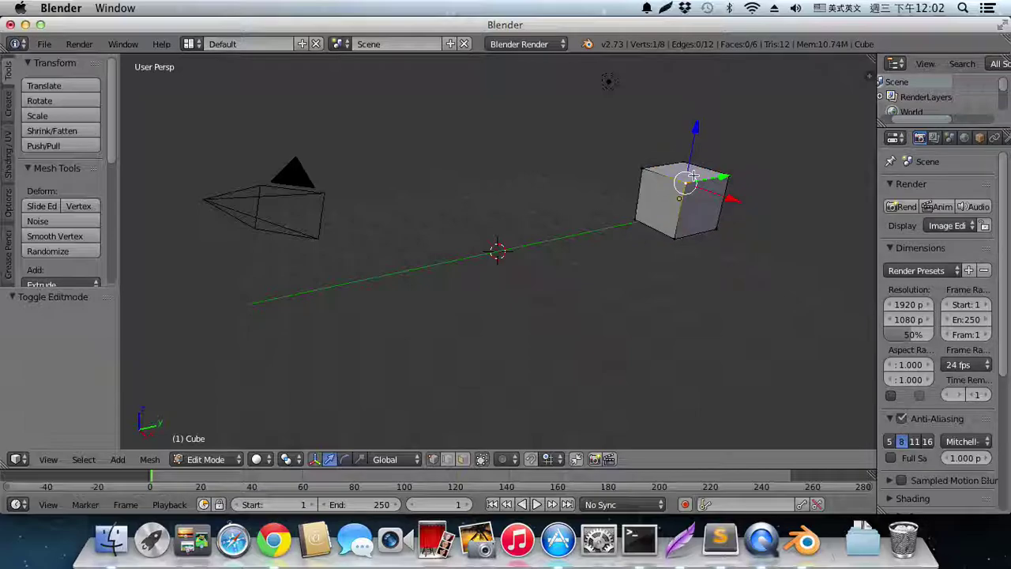
key("g")
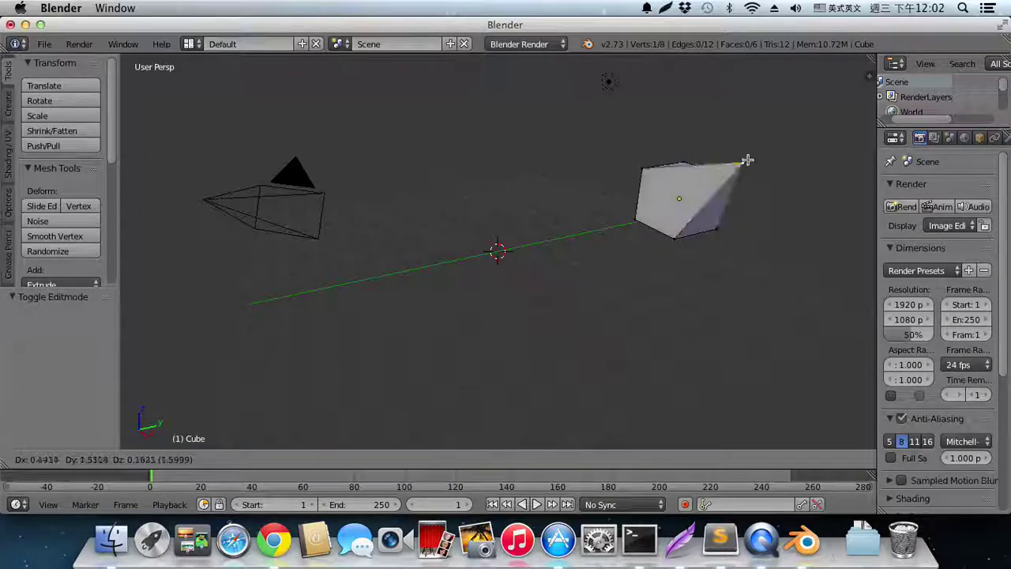
left_click(743, 163)
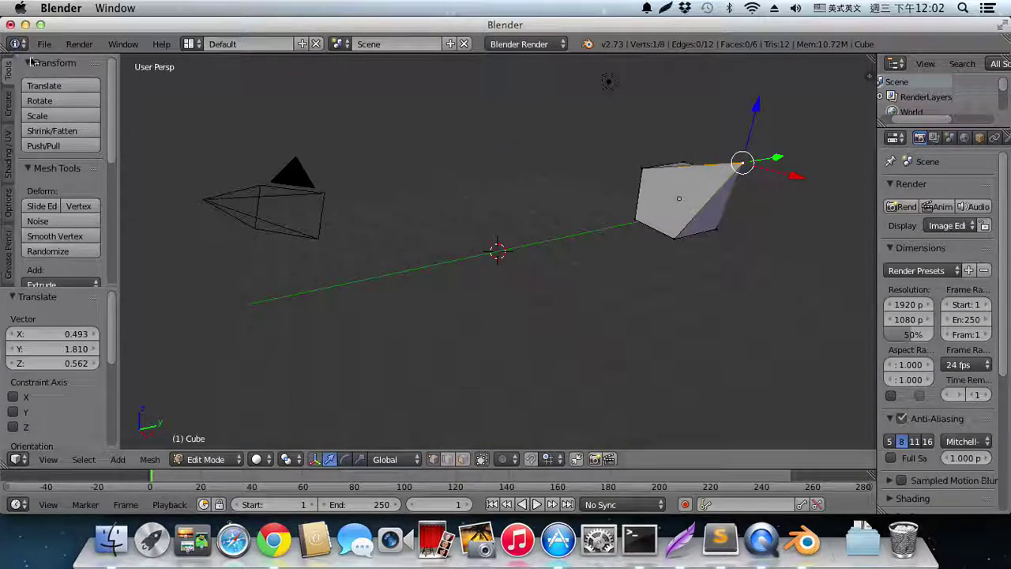
left_click(45, 44)
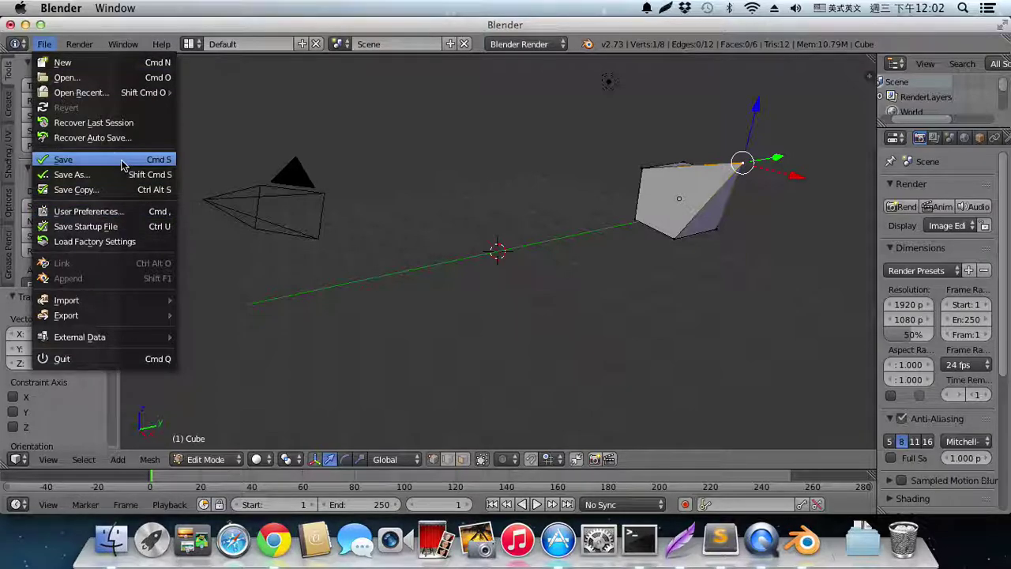
Save As test2.blend, with the file browser directory set to Documents
left_click(135, 177)
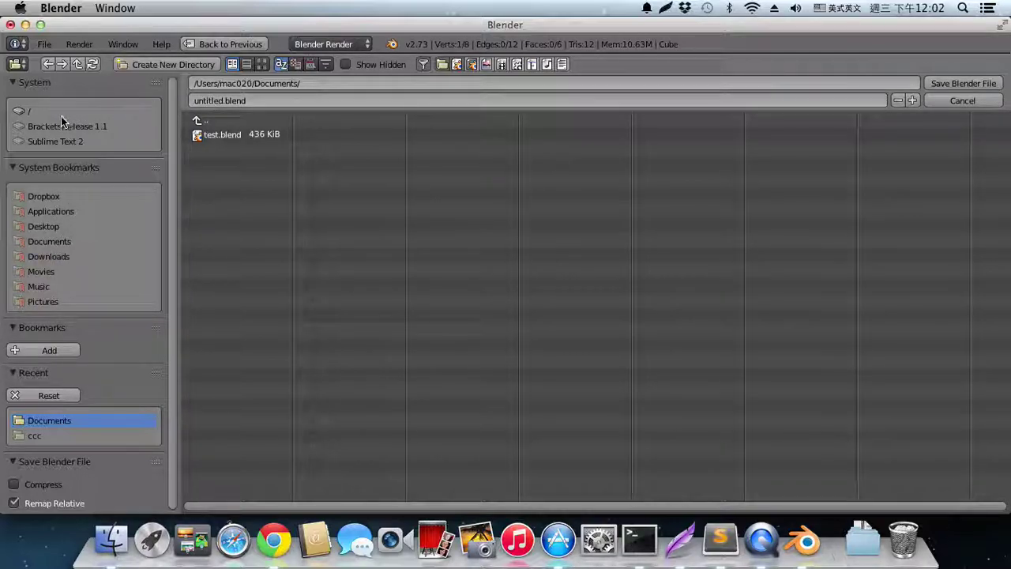
left_click(335, 84)
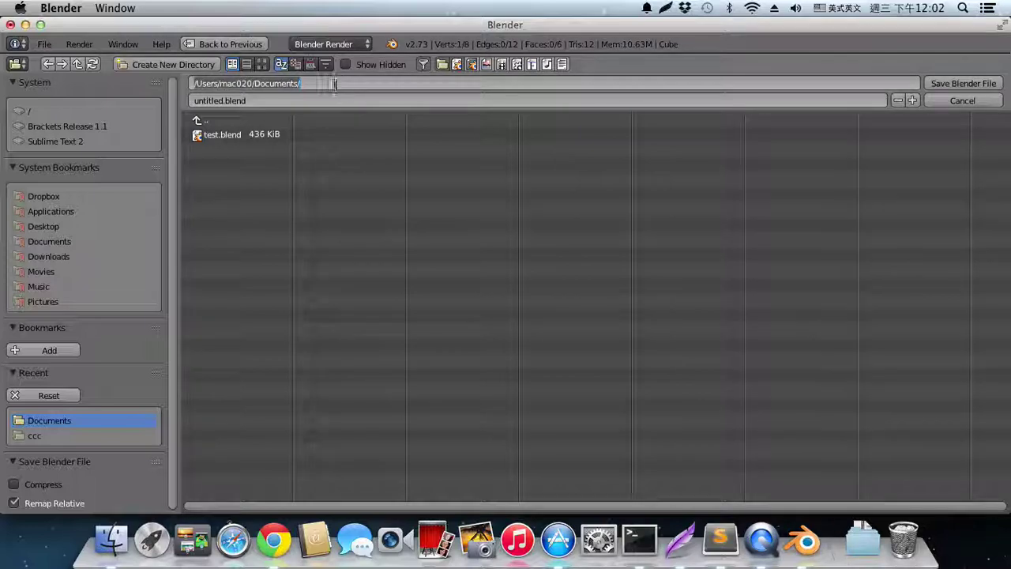
left_click_drag(336, 84, 256, 94)
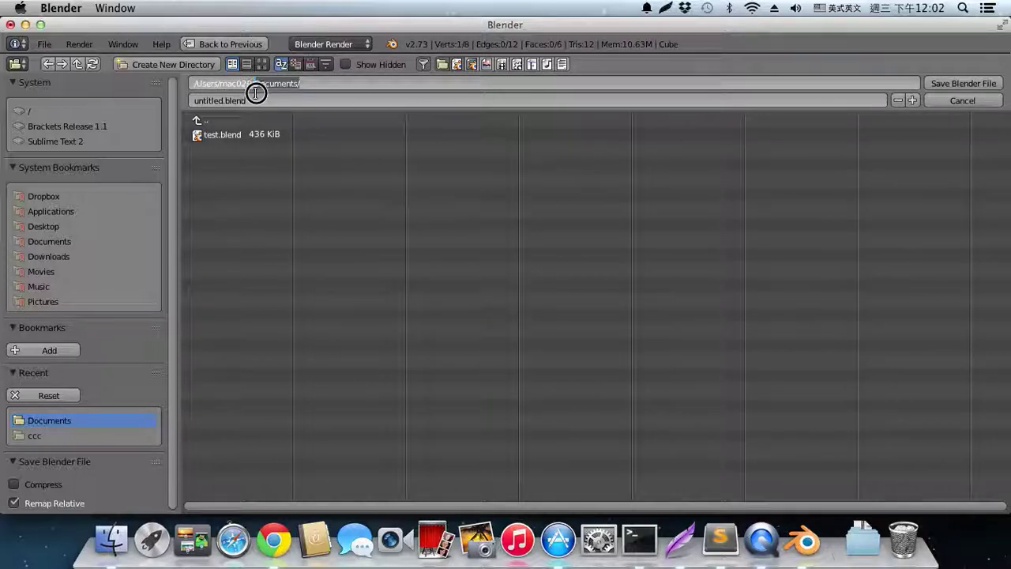
key("BackSpace")
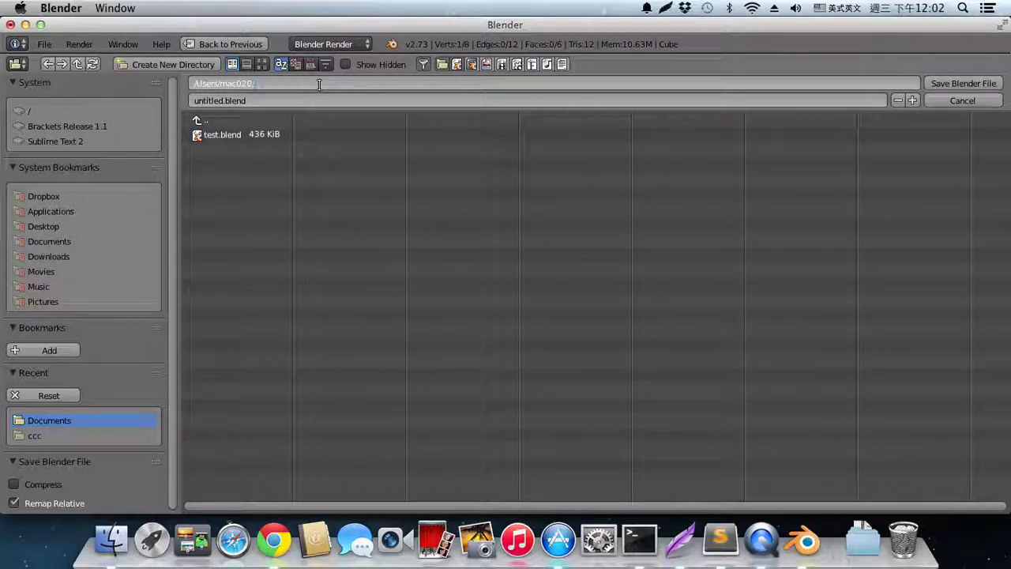
key("Return")
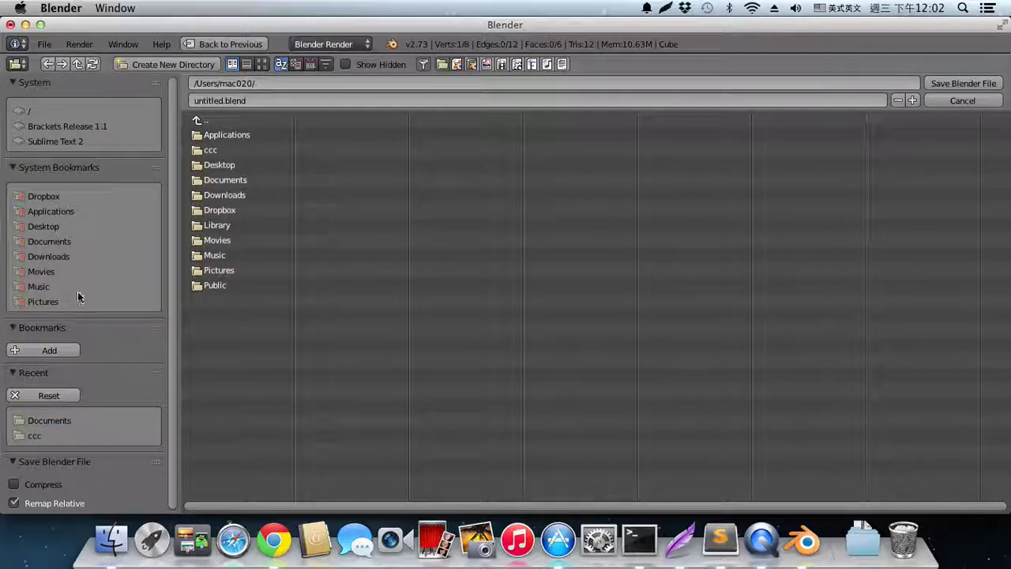
left_click(237, 182)
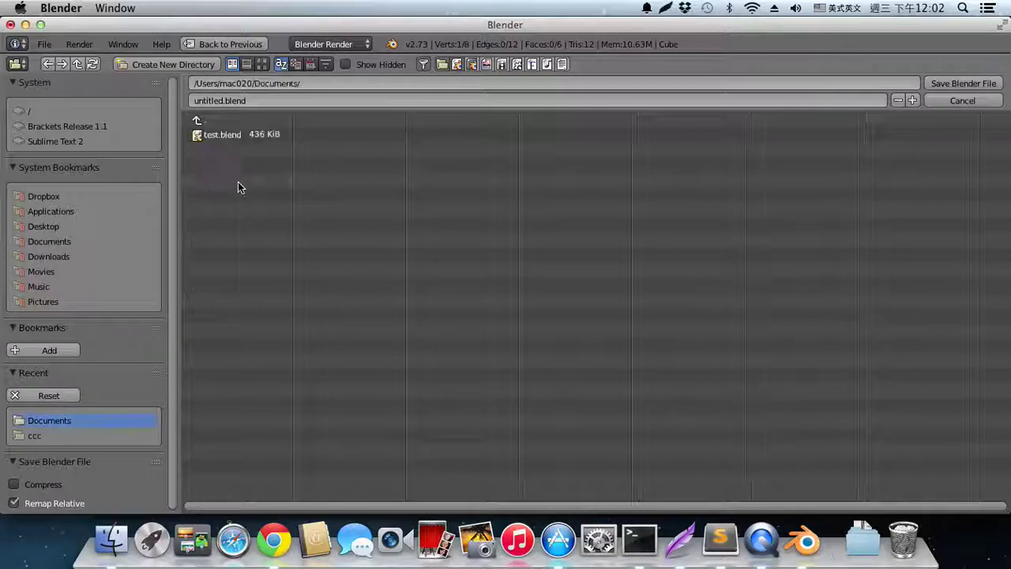
left_click(226, 102)
left_click_drag(226, 101, 191, 101)
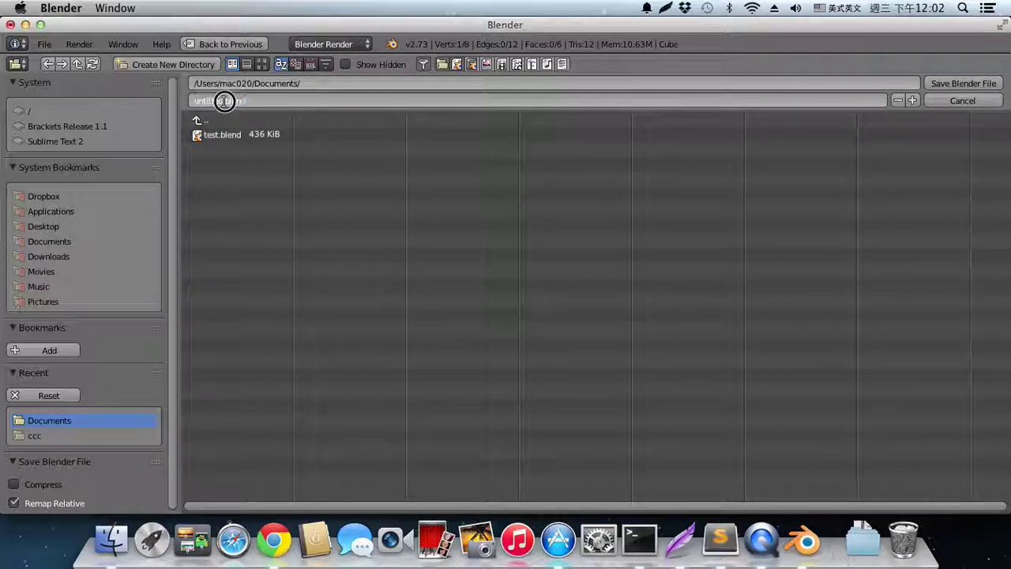
type("test2")
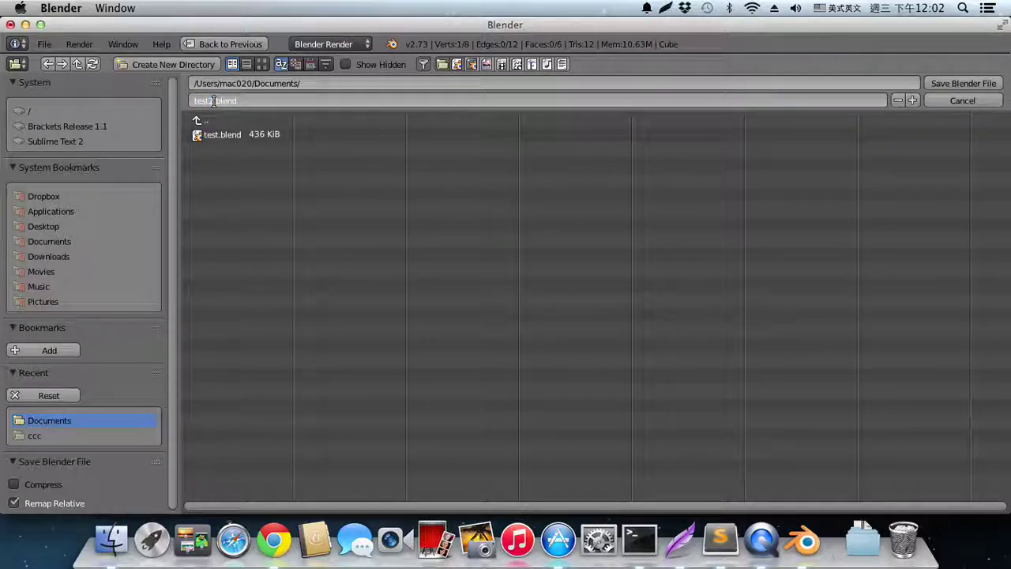
left_click(975, 83)
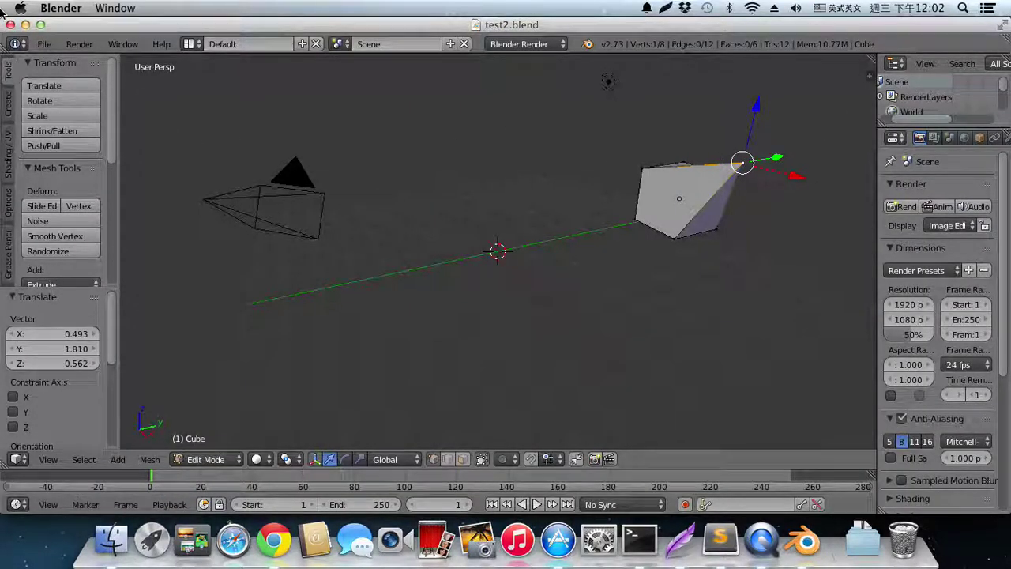
Close Blender, open Documents in Finder, try opening test2.blend, and dismiss the Trash alert
left_click(10, 26)
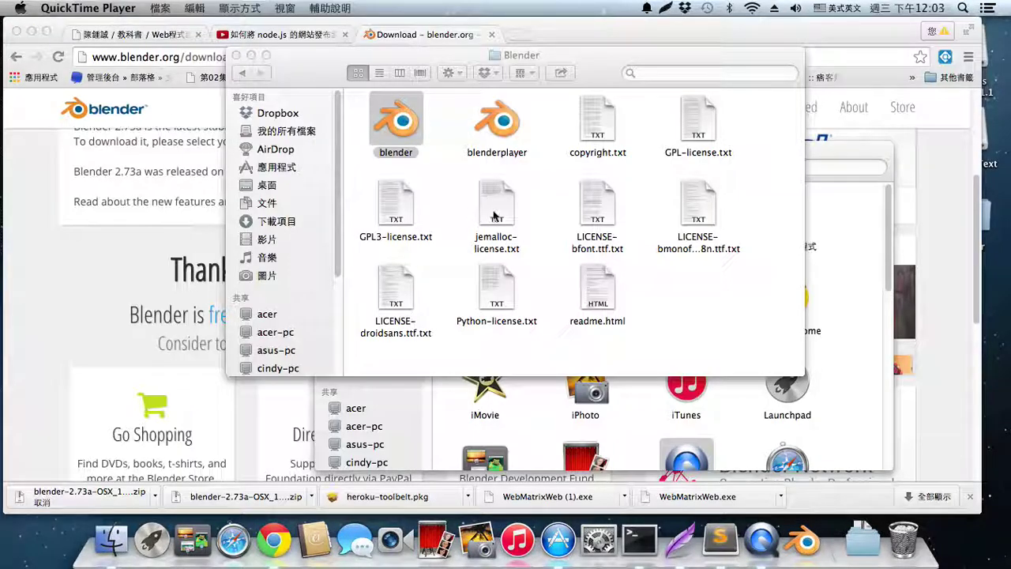
double_click(368, 139)
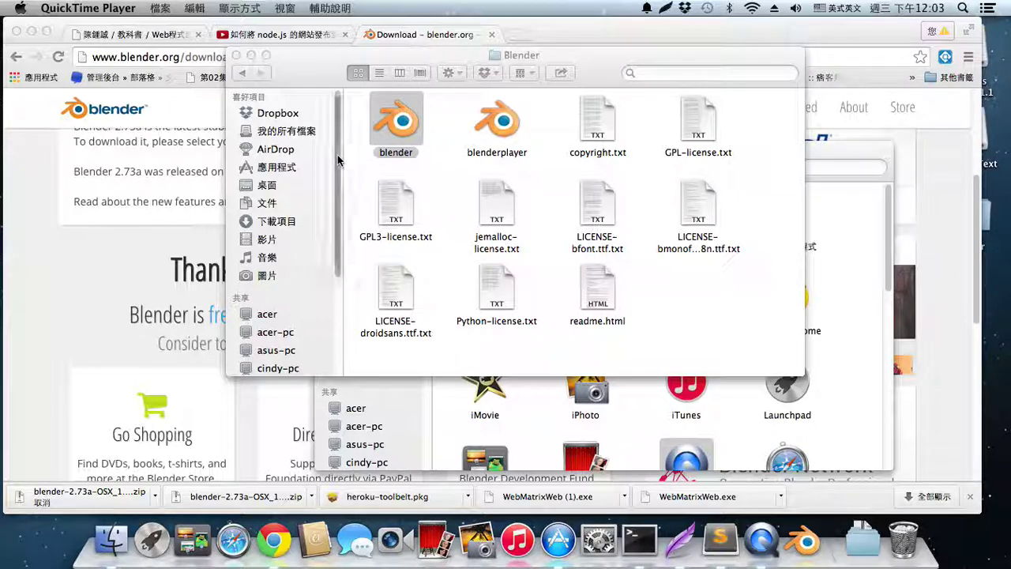
mouse_move(338, 157)
left_mouse_down()
mouse_move(341, 297)
mouse_move(337, 149)
left_mouse_up()
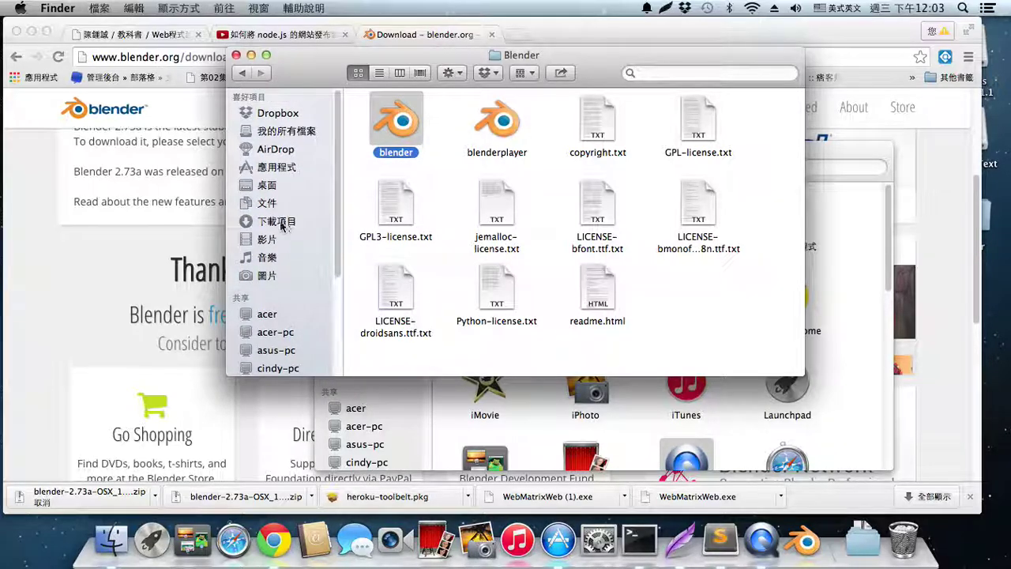
left_click(268, 205)
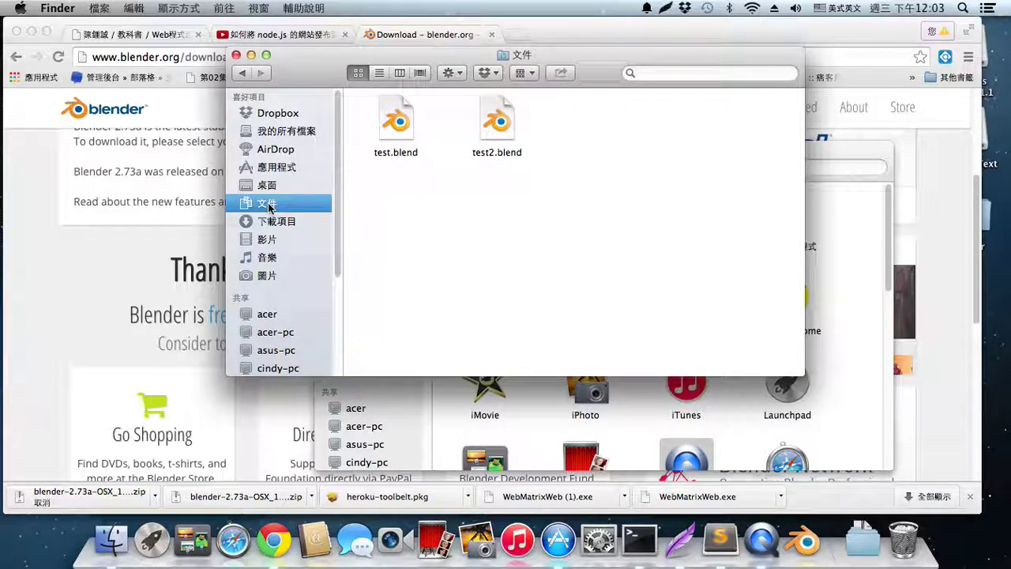
left_click(501, 134)
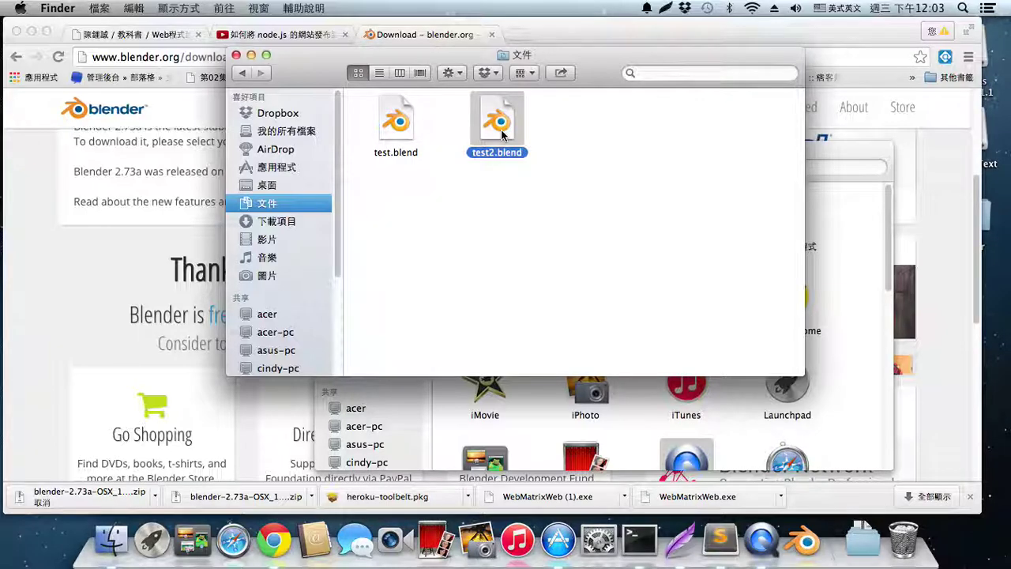
double_click(501, 130)
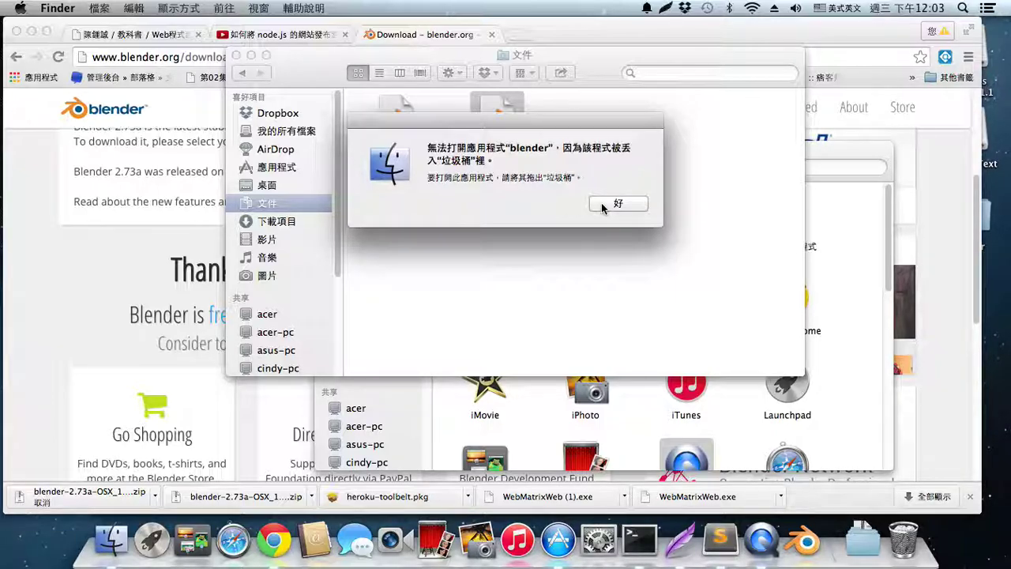
left_click(602, 207)
Open test2.blend with blender (2.73) after the default 2.73a choice fails
right_click(474, 200)
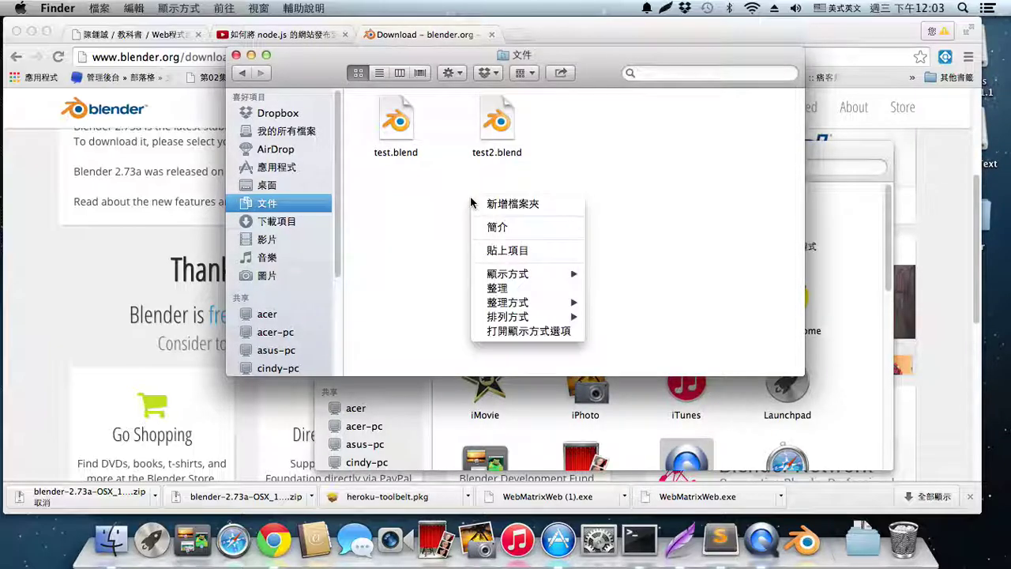
left_click(676, 274)
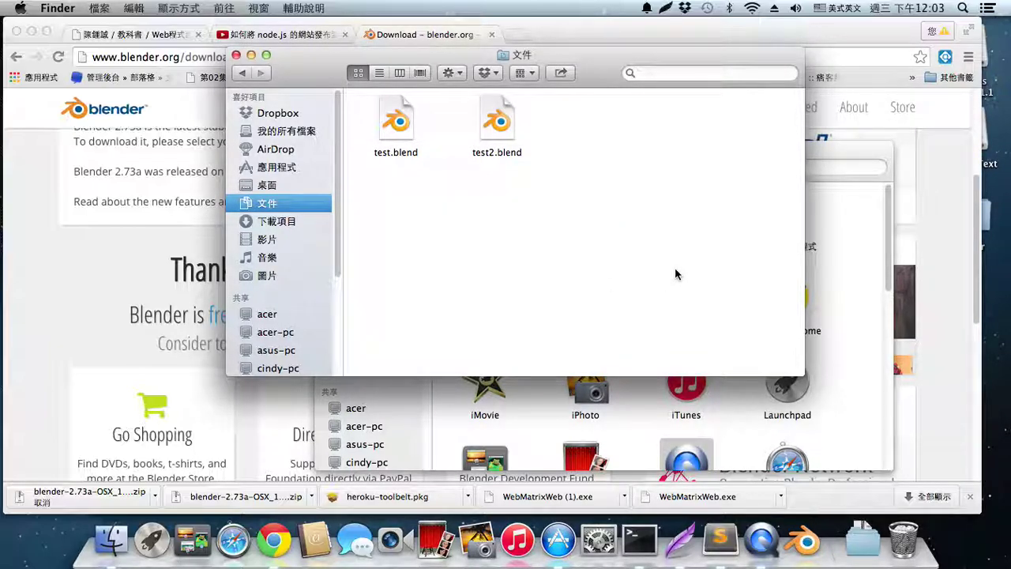
left_click(496, 130)
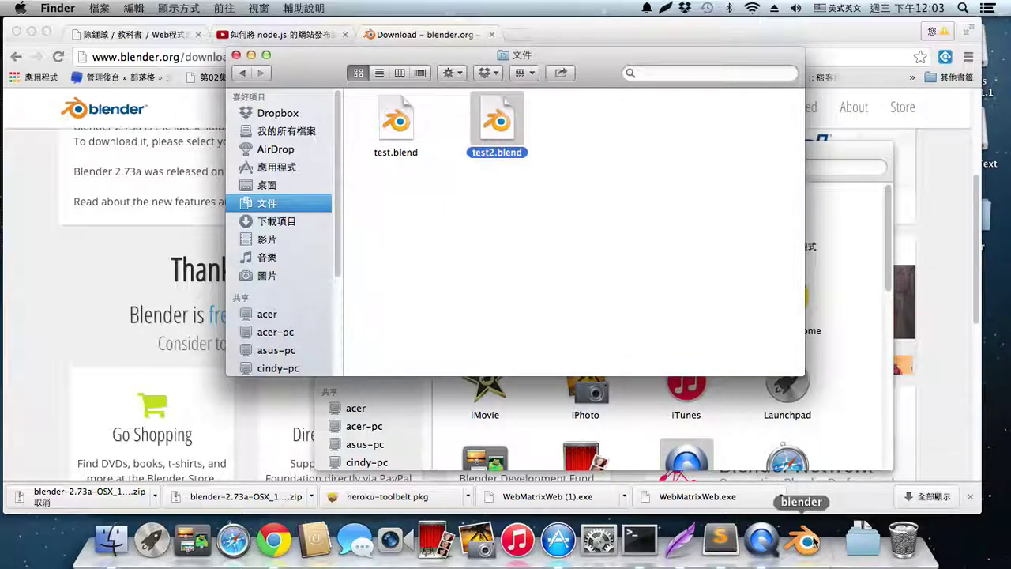
right_click(521, 131)
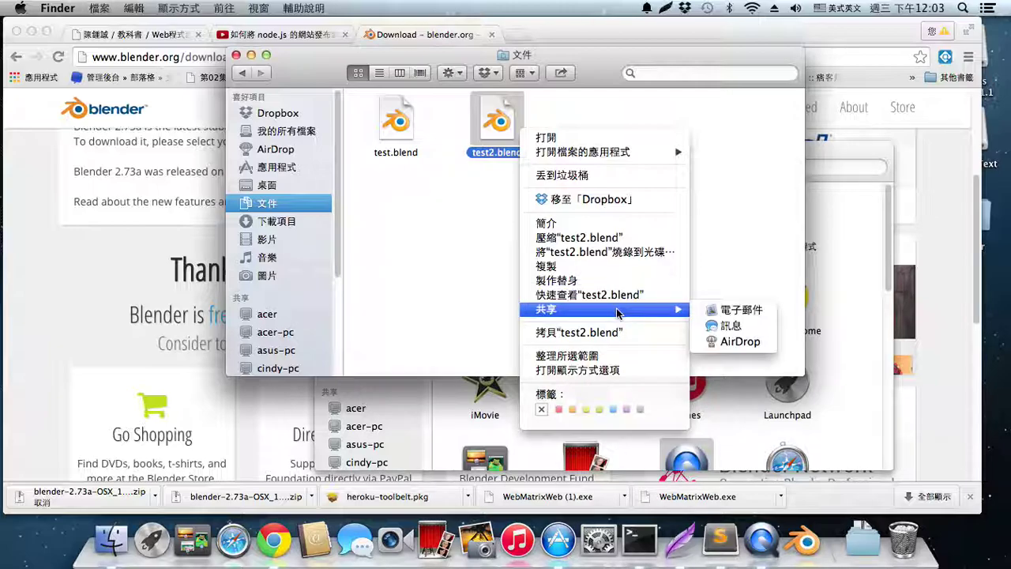
mouse_move(585, 152)
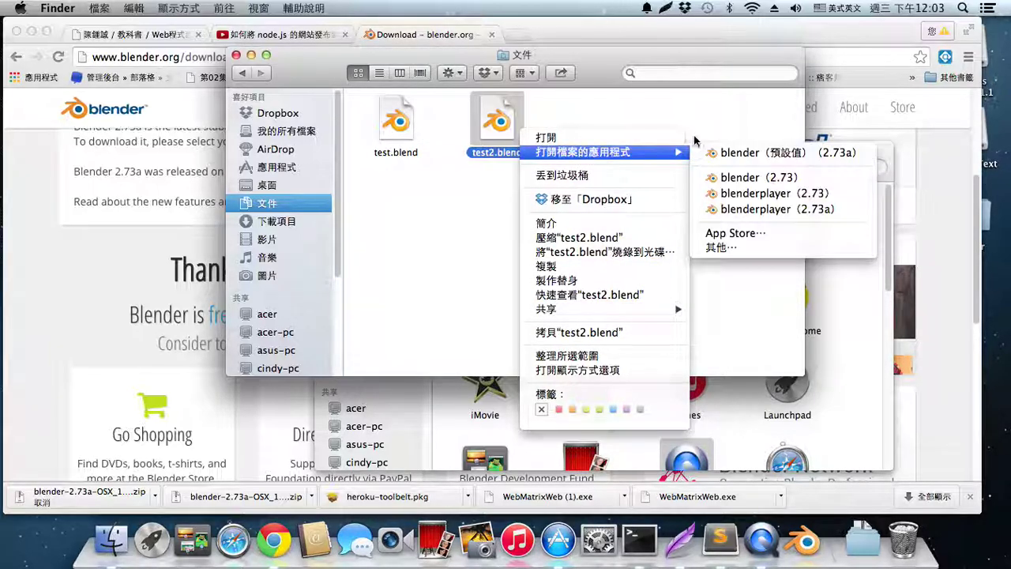
left_click(735, 152)
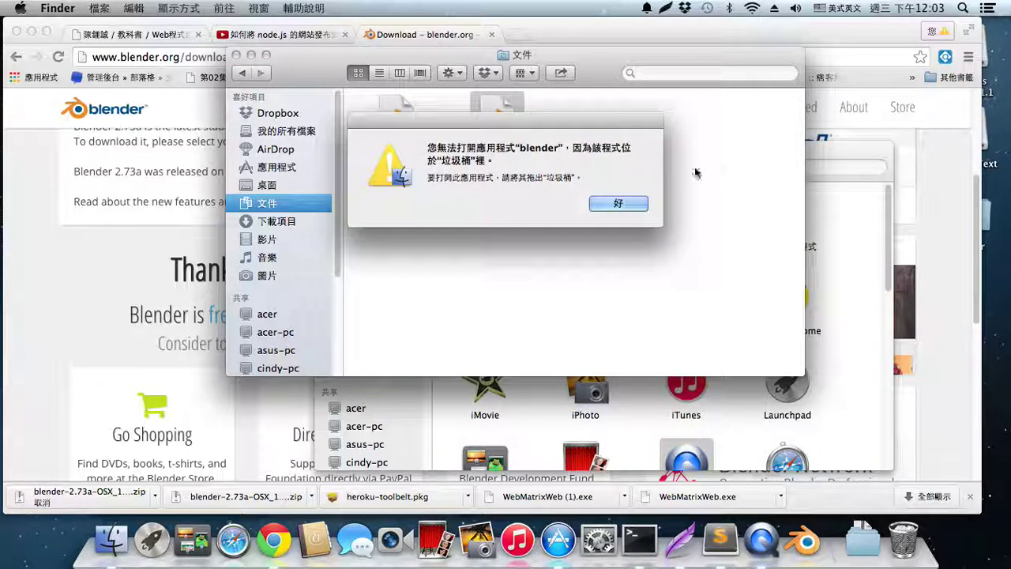
left_click(638, 203)
right_click(485, 129)
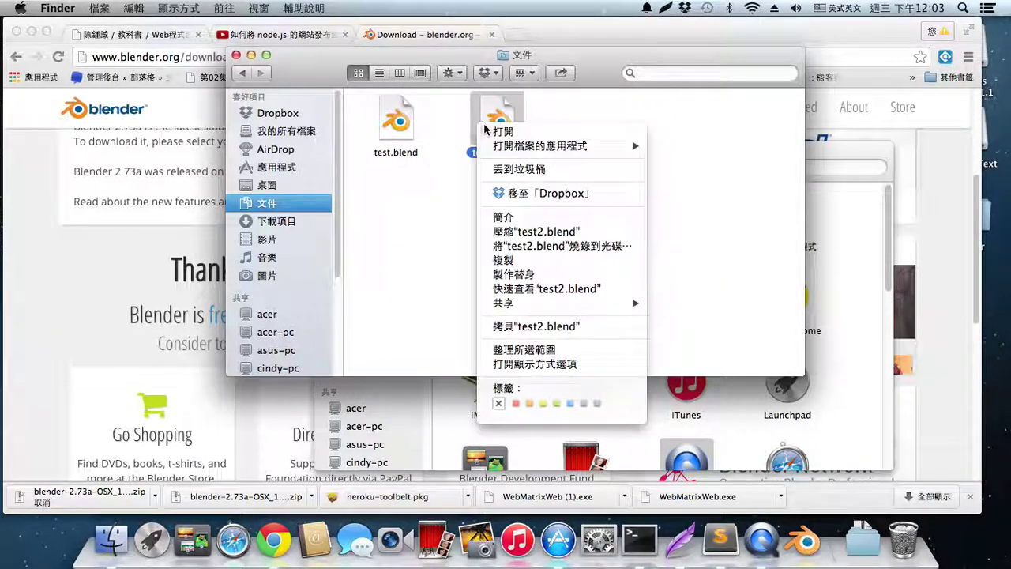
mouse_move(541, 146)
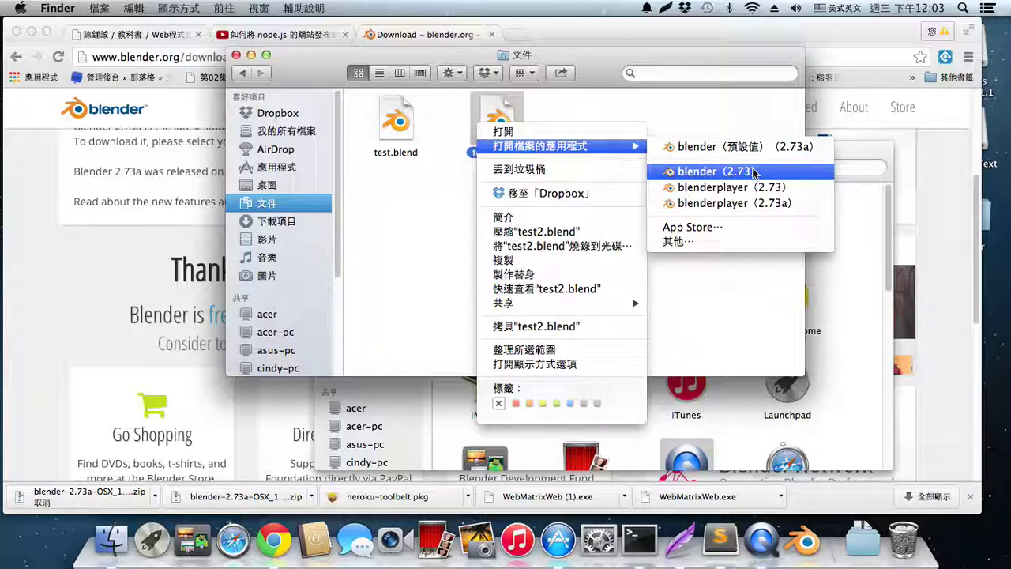
left_click(755, 176)
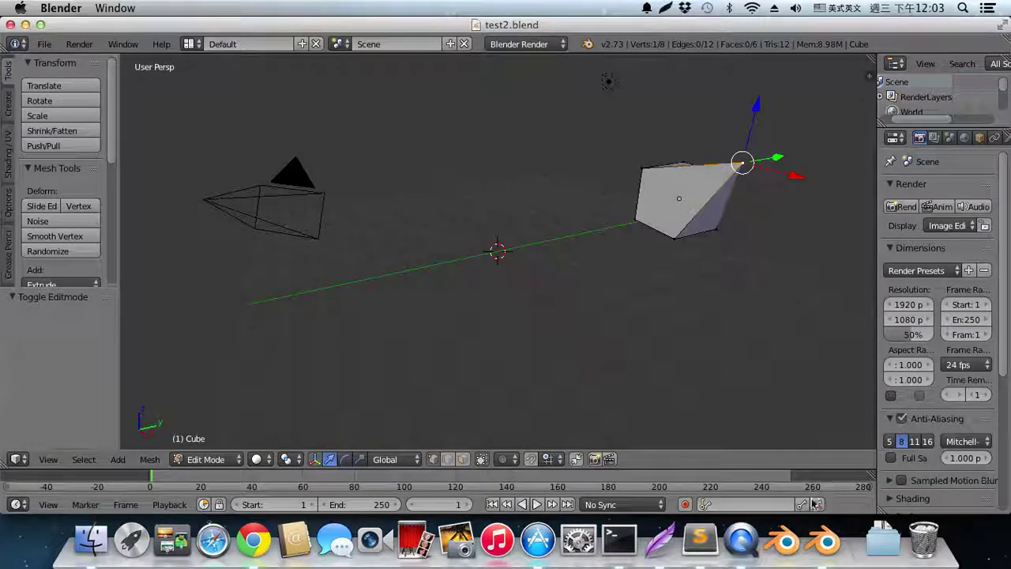
Remove the old Blender icon from the Dock, keep Blender 2.73 there, and close the test2.blend window
right_click(788, 547)
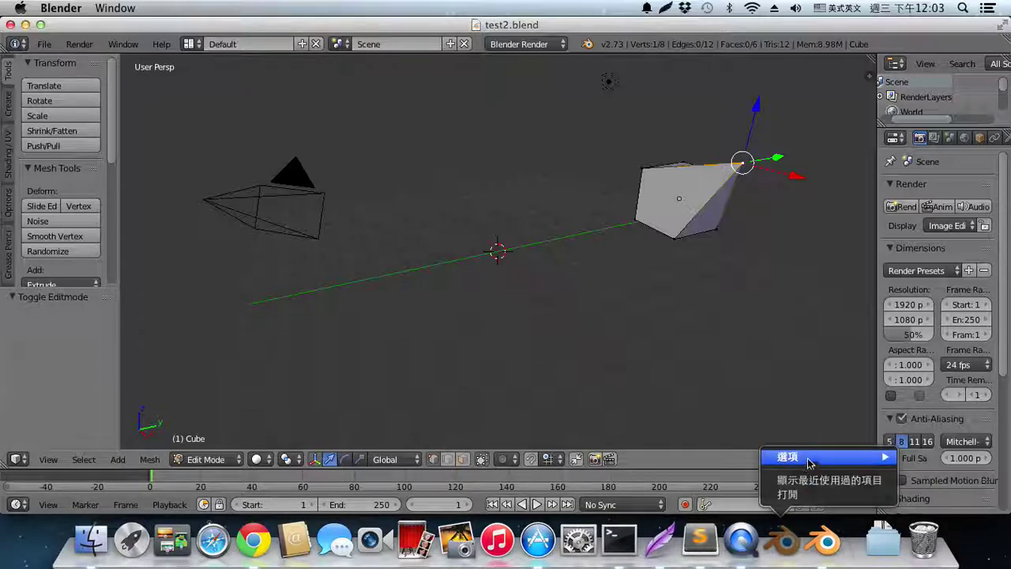
mouse_move(826, 457)
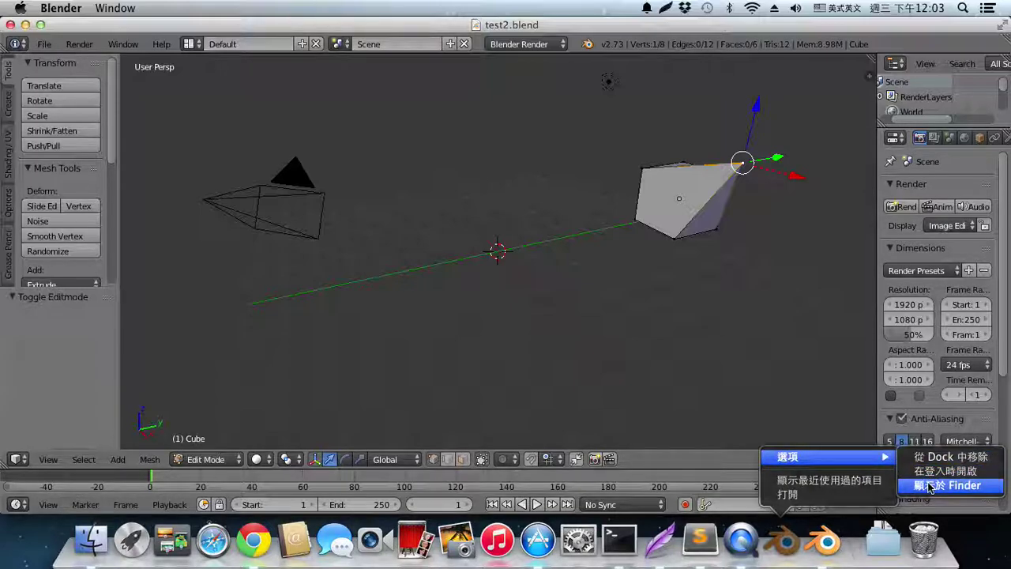
left_click(948, 457)
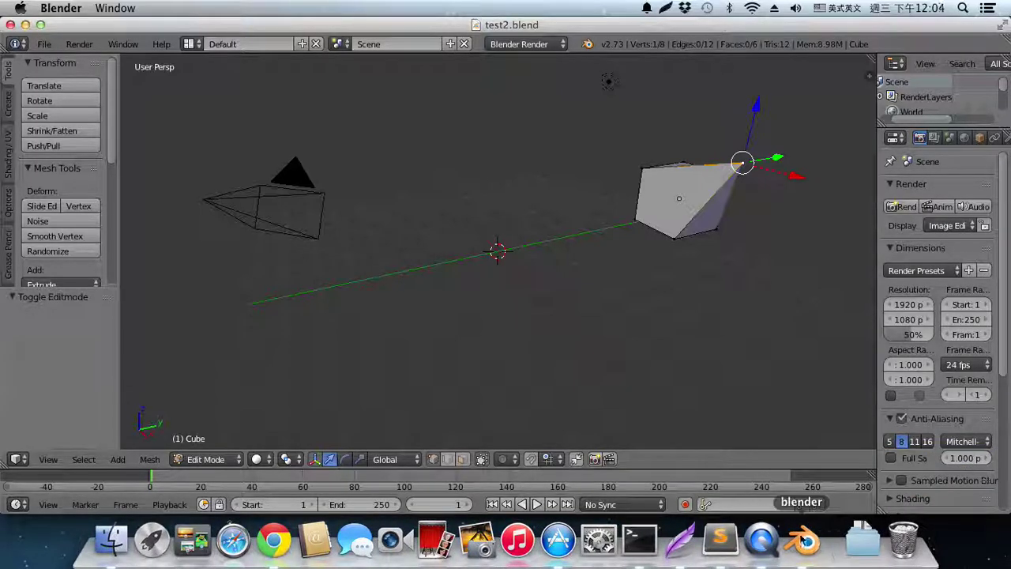
right_click(803, 540)
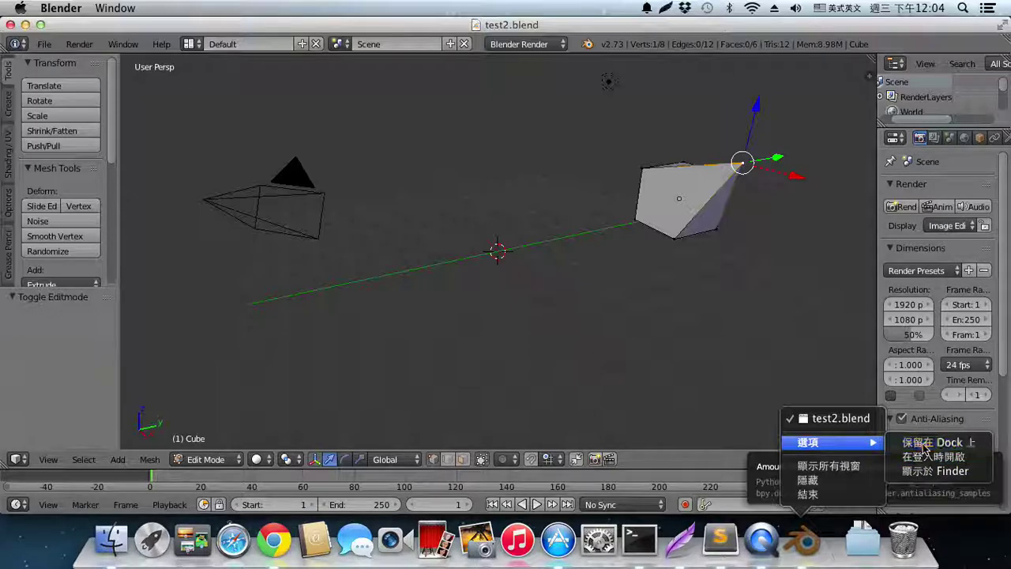
left_click(924, 444)
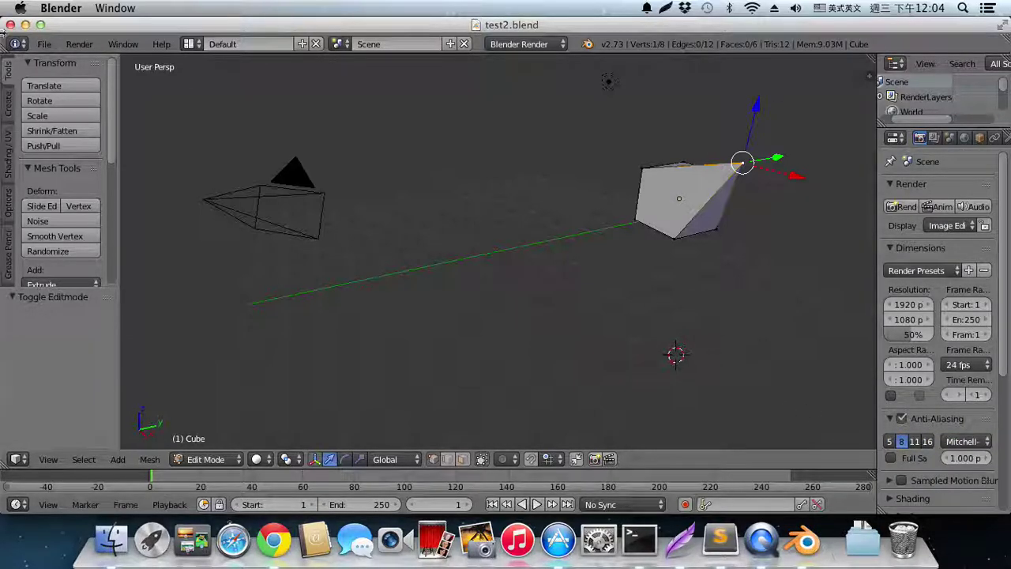
left_click(10, 25)
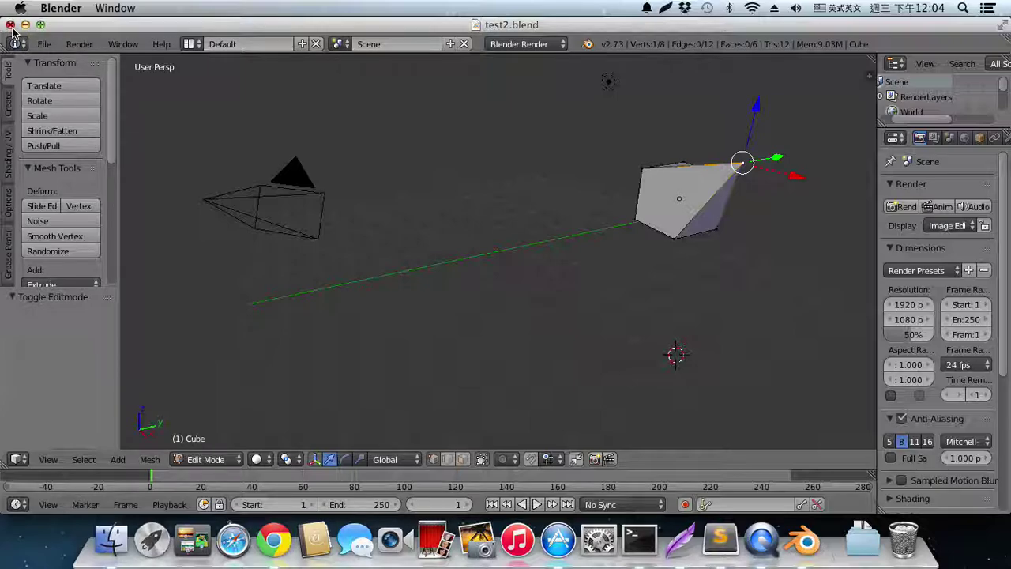
left_click(506, 139)
Dismiss the Trash alert and open test2.blend with blender (2.73), ending back in Finder's Documents folder
double_click(506, 135)
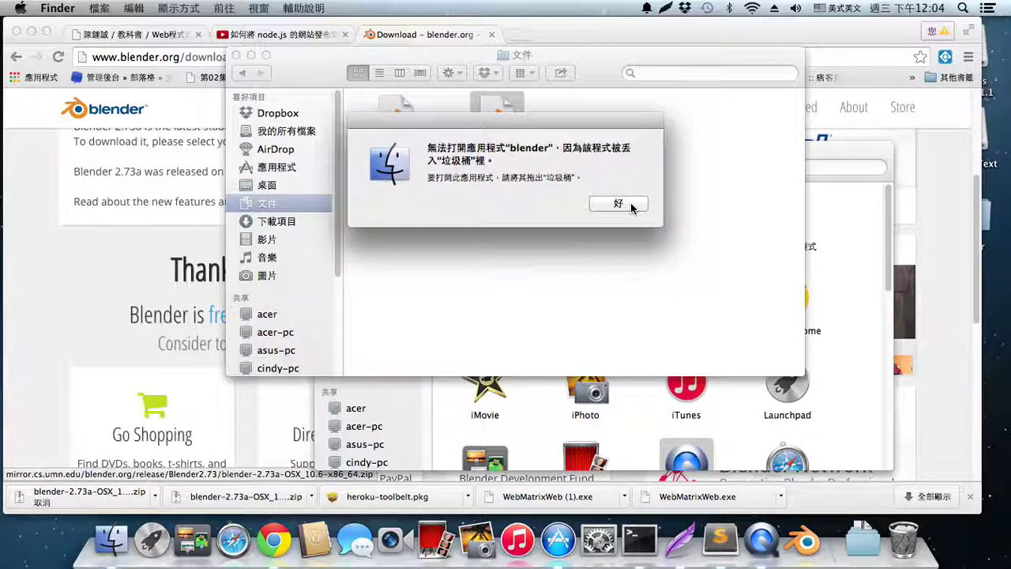
left_click(630, 204)
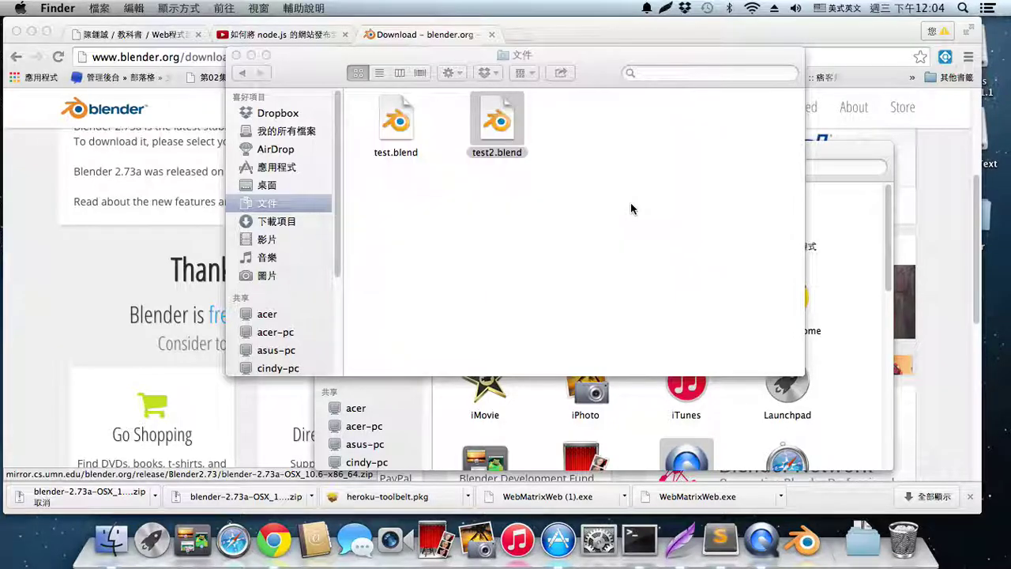
right_click(494, 122)
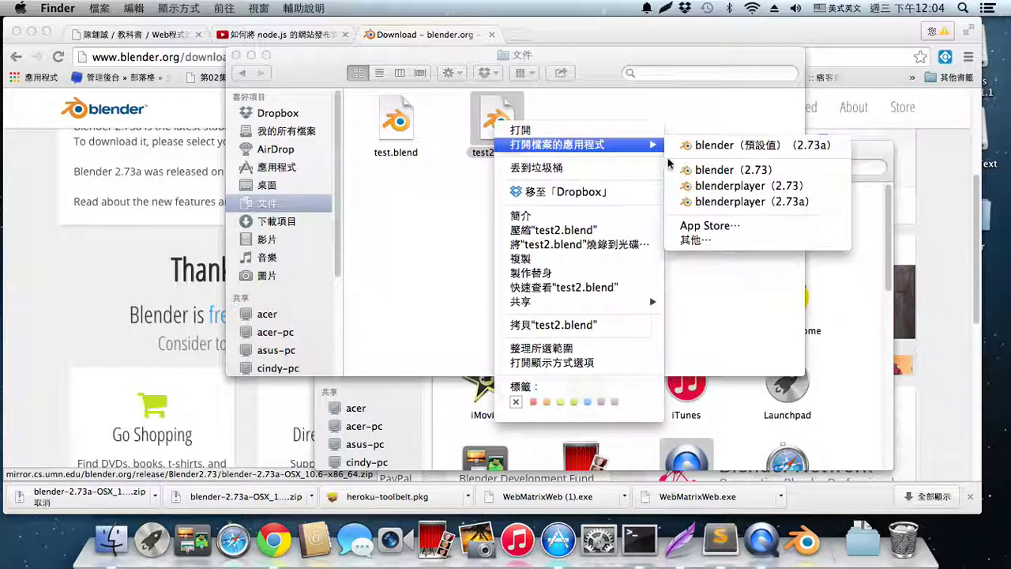
left_click(718, 170)
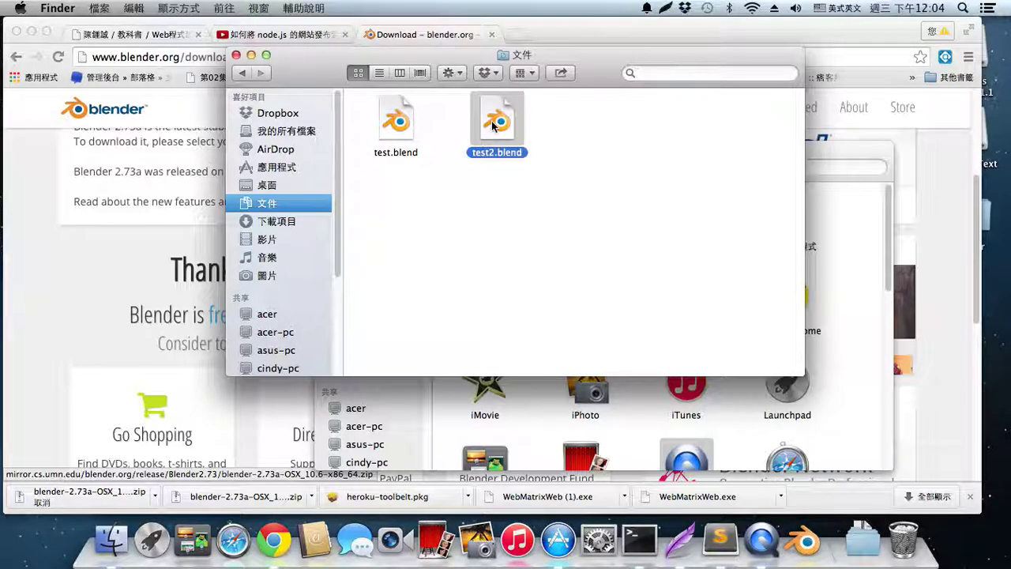
right_click(493, 120)
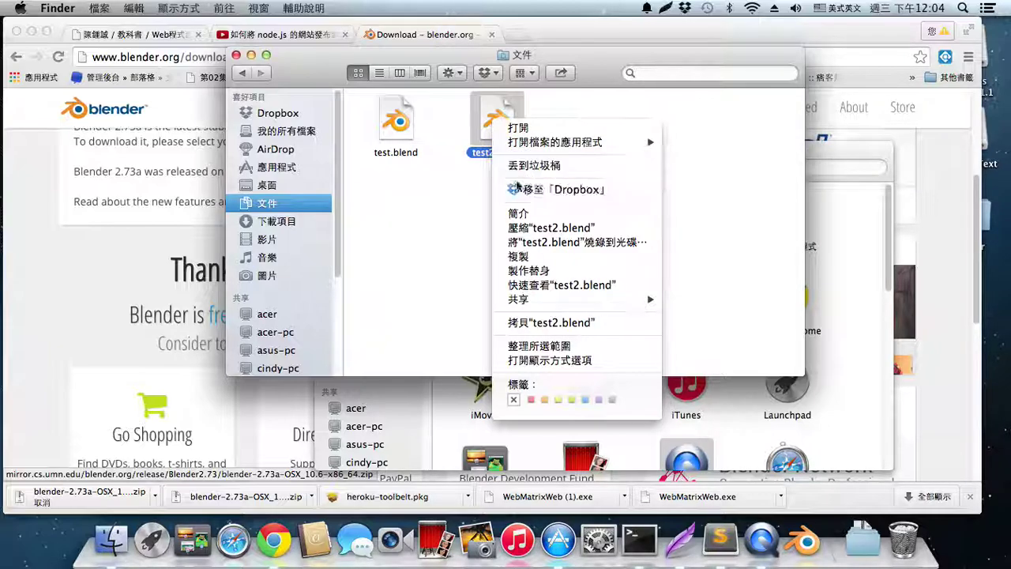
left_click(463, 217)
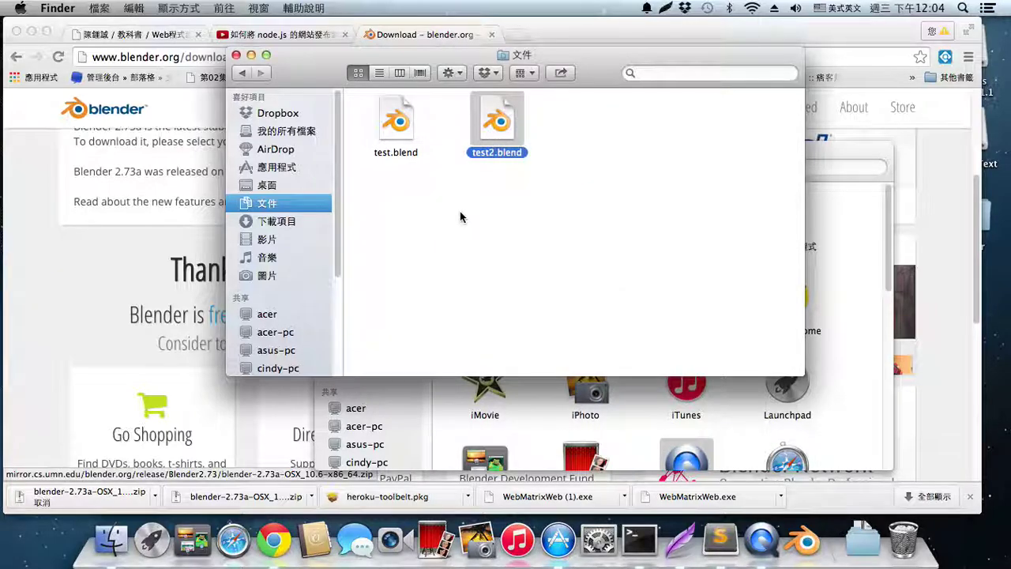